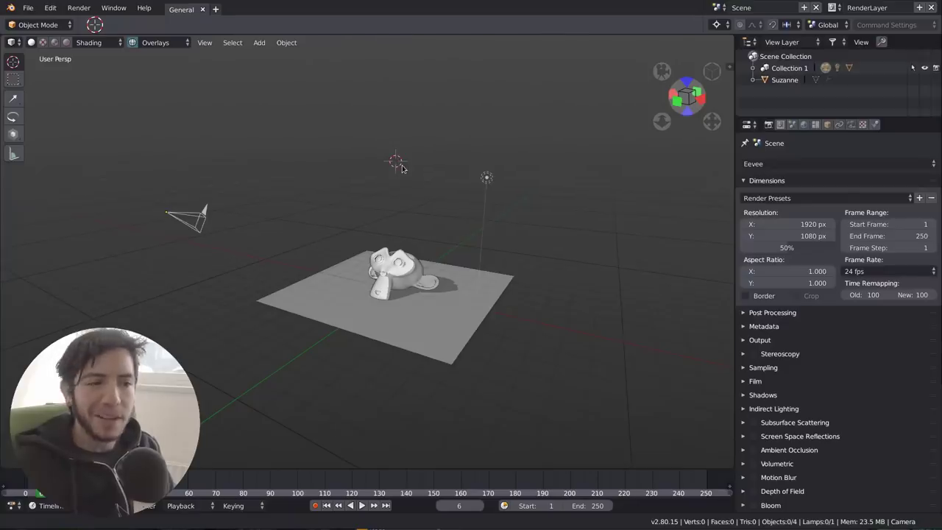
Step: Open wasp_bot.blend from the recent files list with Ctrl+Shift+O
key("ctrl+shift+o")
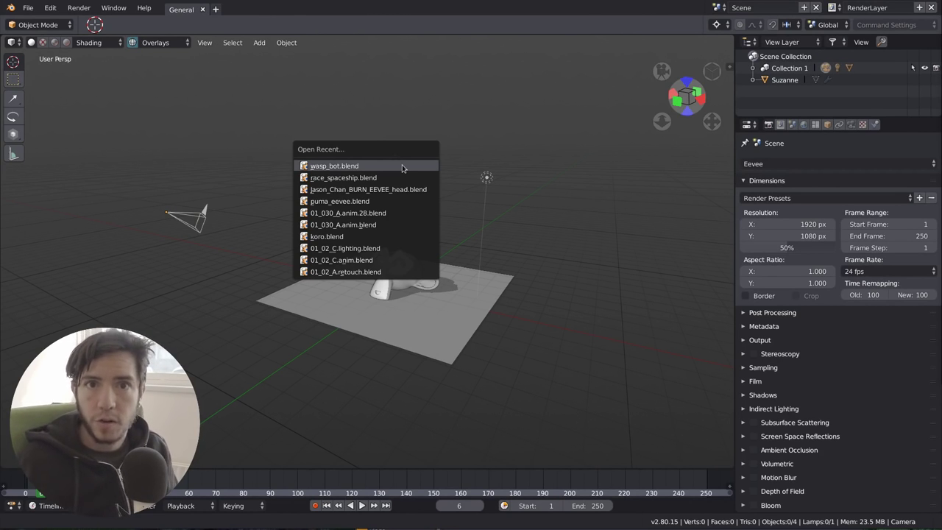
key("Return")
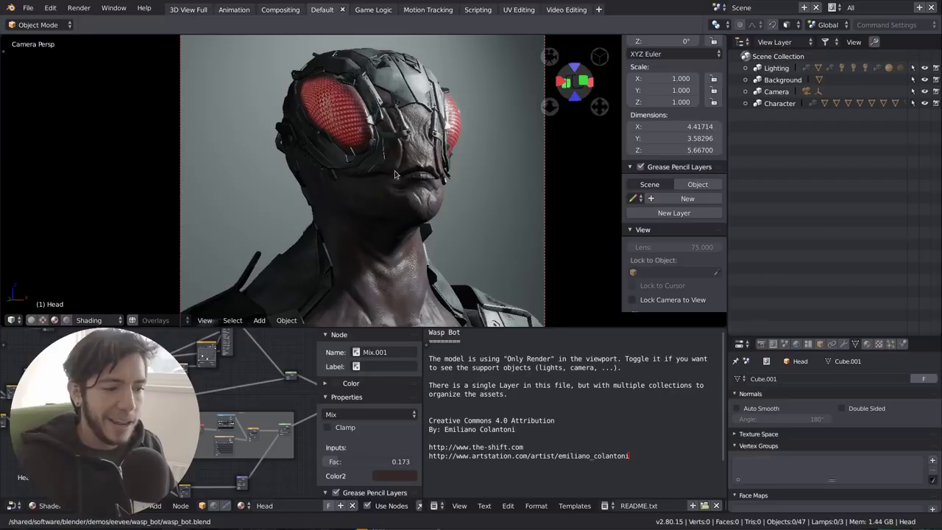
Step: Flip the 3D view header to the top, hide the sidebar and orbit around the wasp bot
right_click(269, 321)
left_click(268, 316)
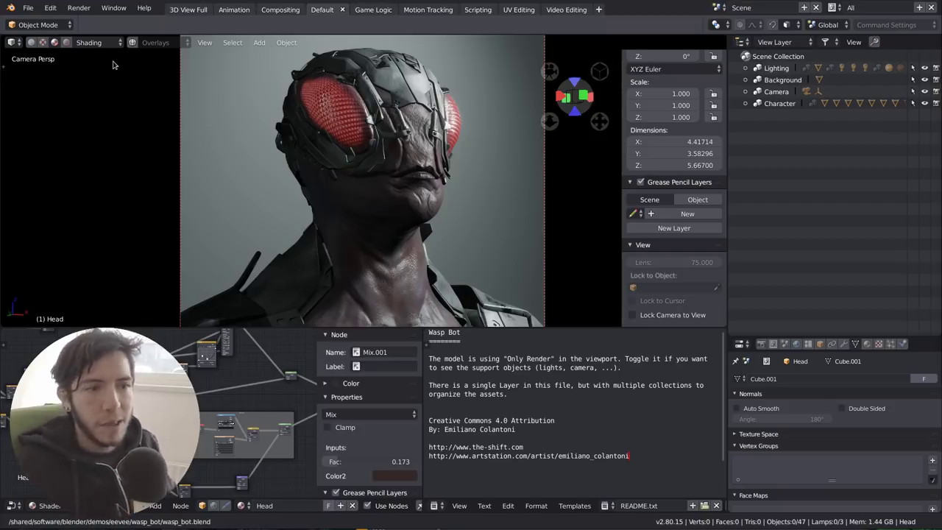
middle_click_drag(384, 141, 398, 171)
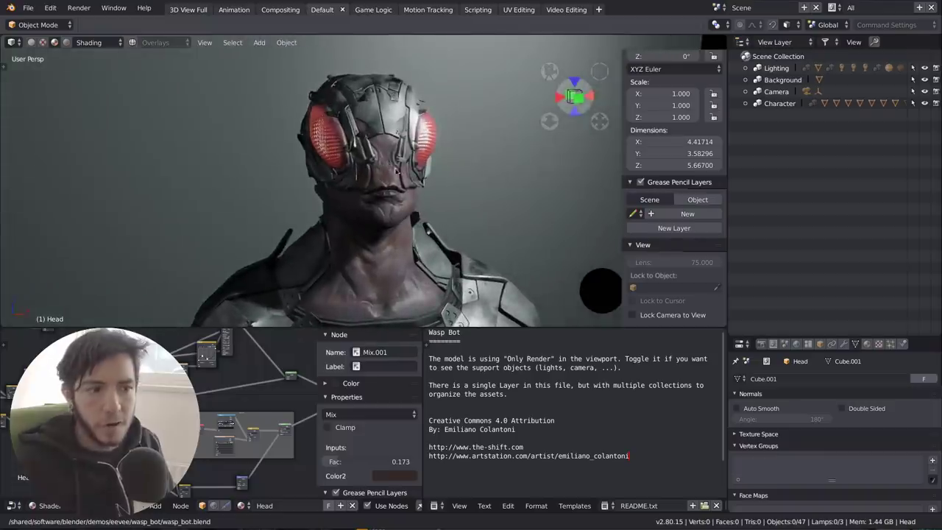
key("n")
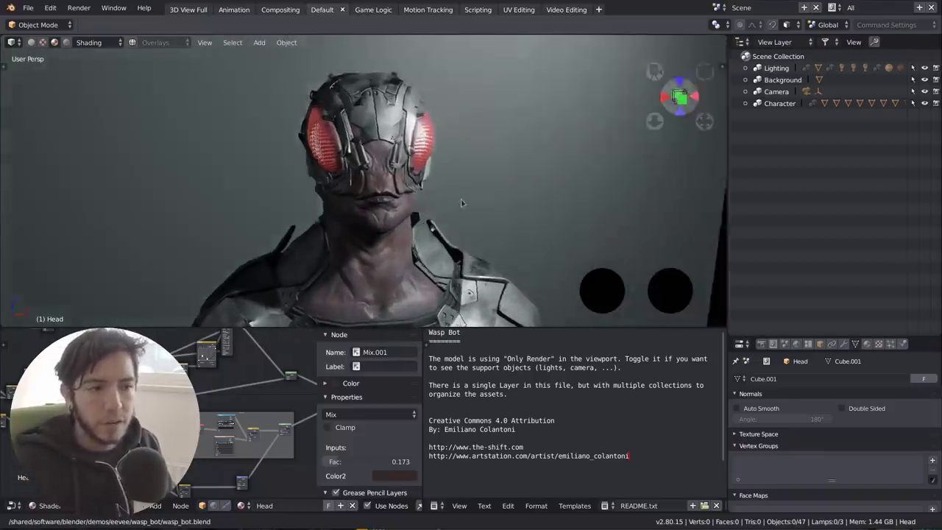
middle_click_drag(462, 202, 368, 187)
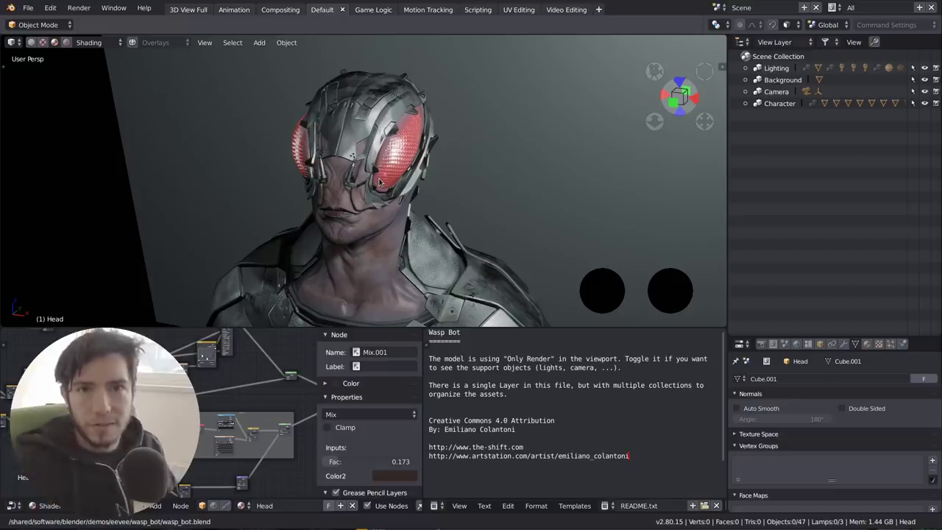
middle_click_drag(192, 126, 81, 116)
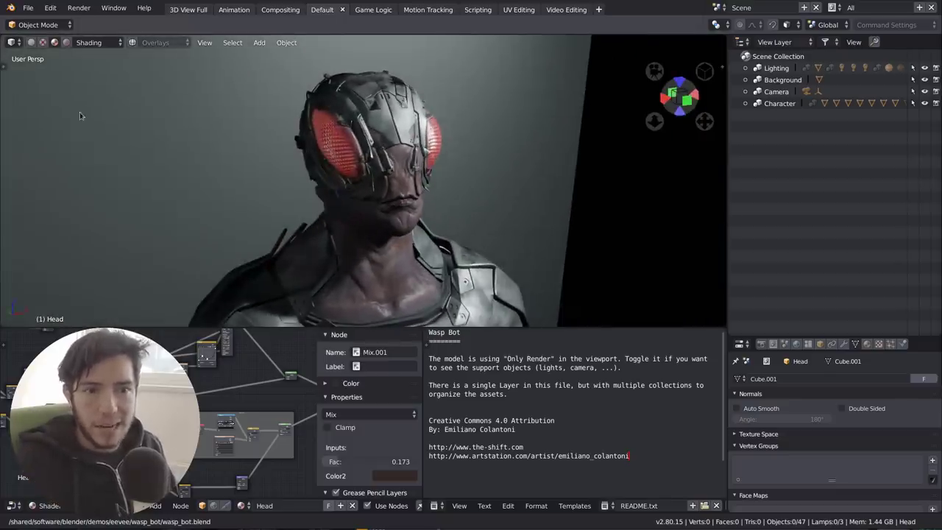
Step: Set Solid shading to Random colours with Studio lighting and Shadow enabled
left_click(92, 43)
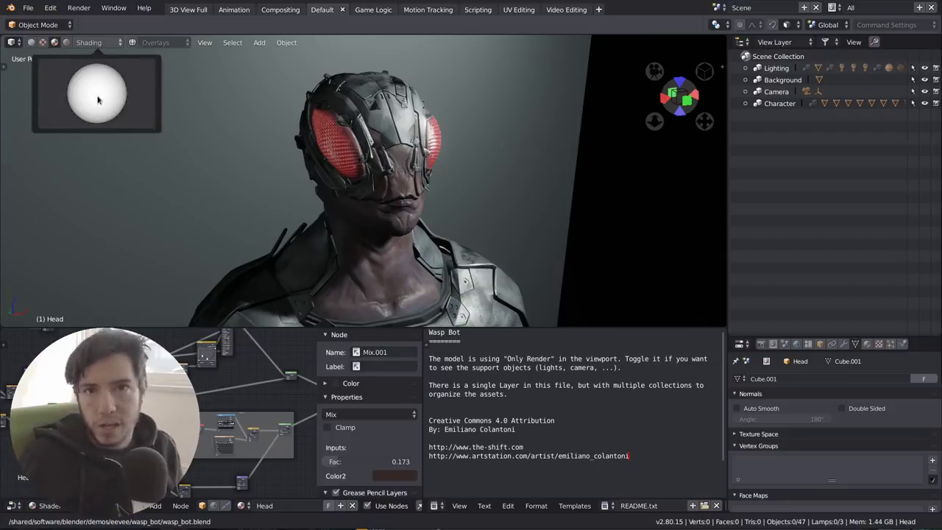
left_click(31, 43)
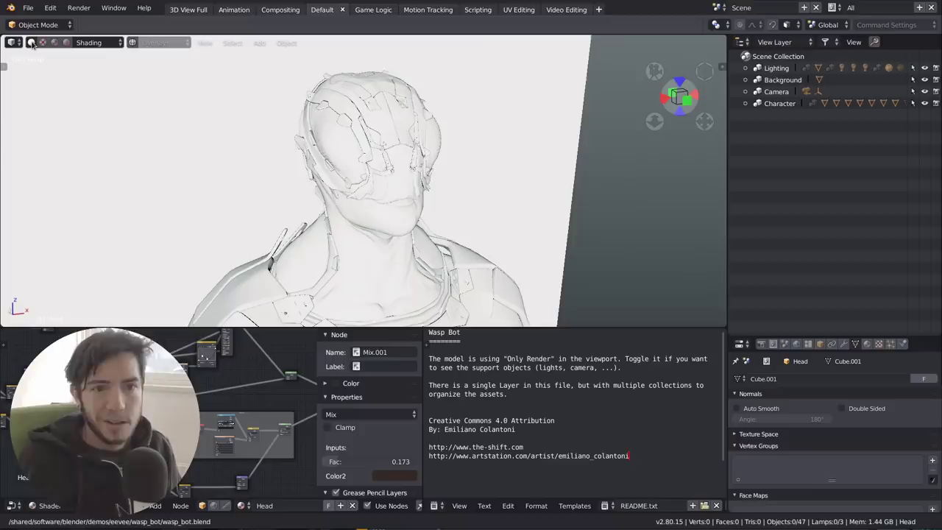
left_click(100, 44)
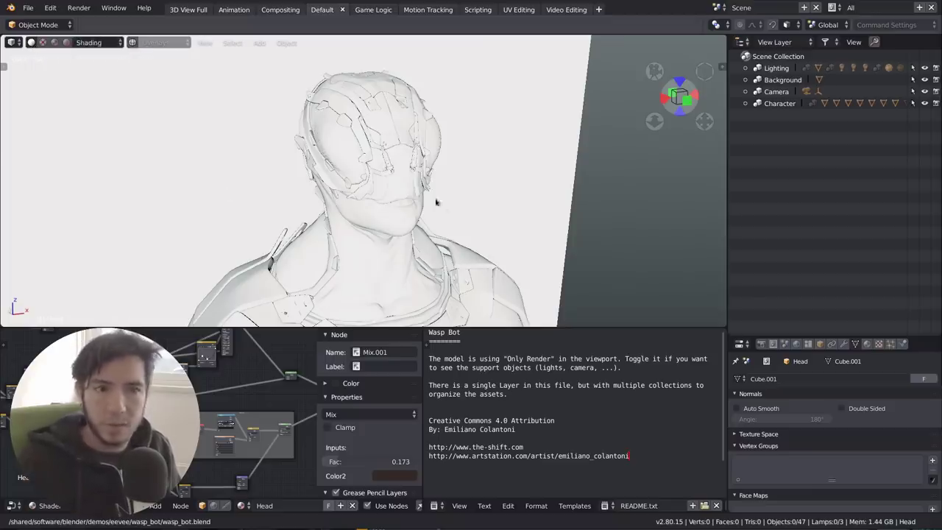
middle_click_drag(432, 200, 390, 203)
left_click(94, 44)
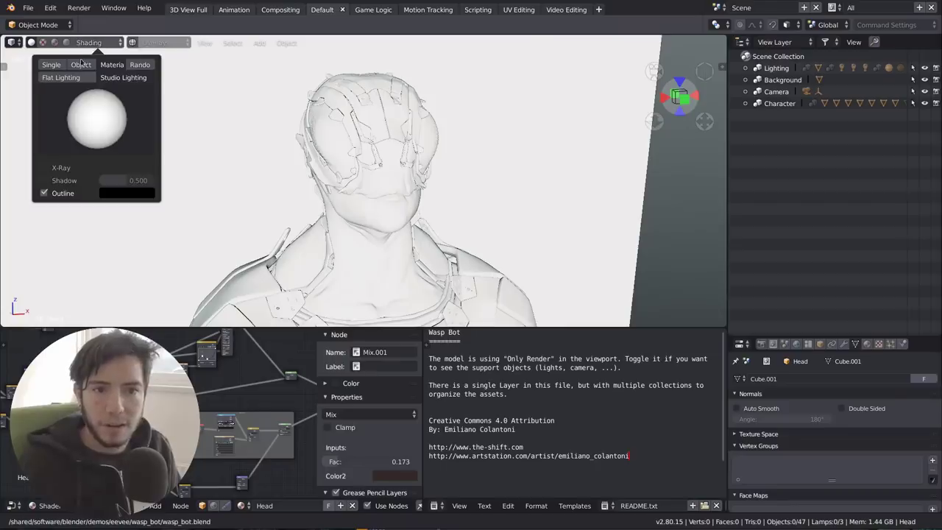
left_click(141, 66)
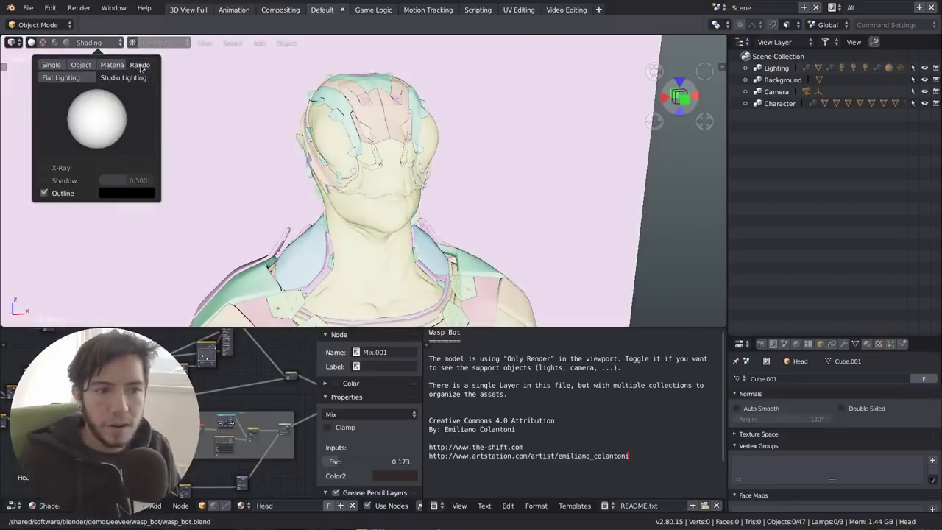
left_click(62, 78)
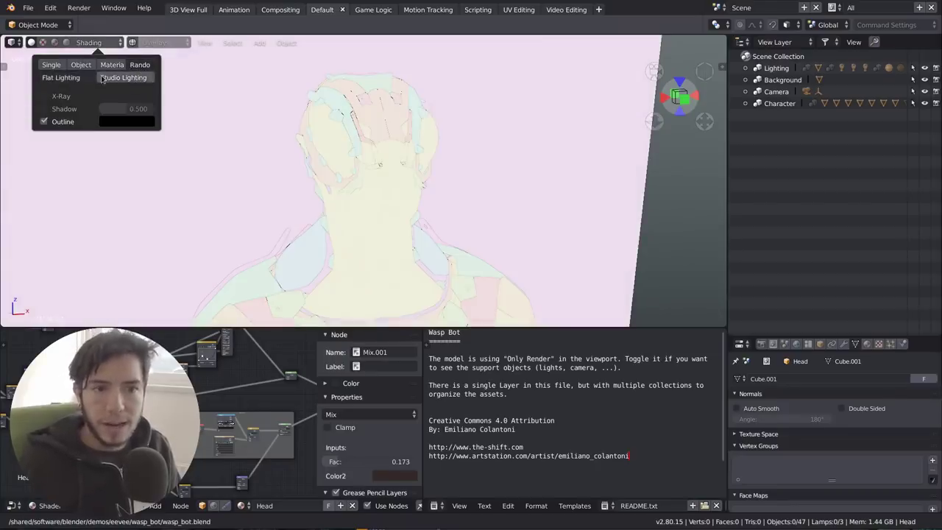
left_click(116, 79)
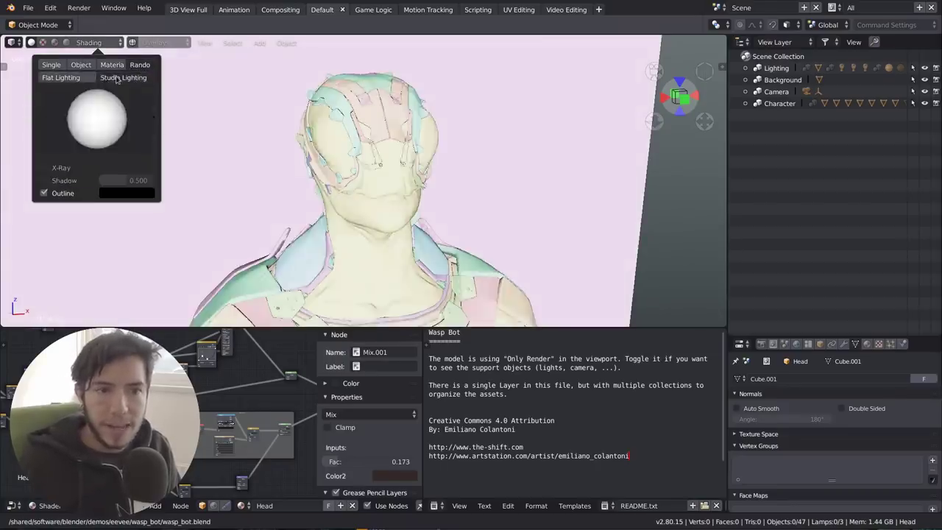
left_click(61, 182)
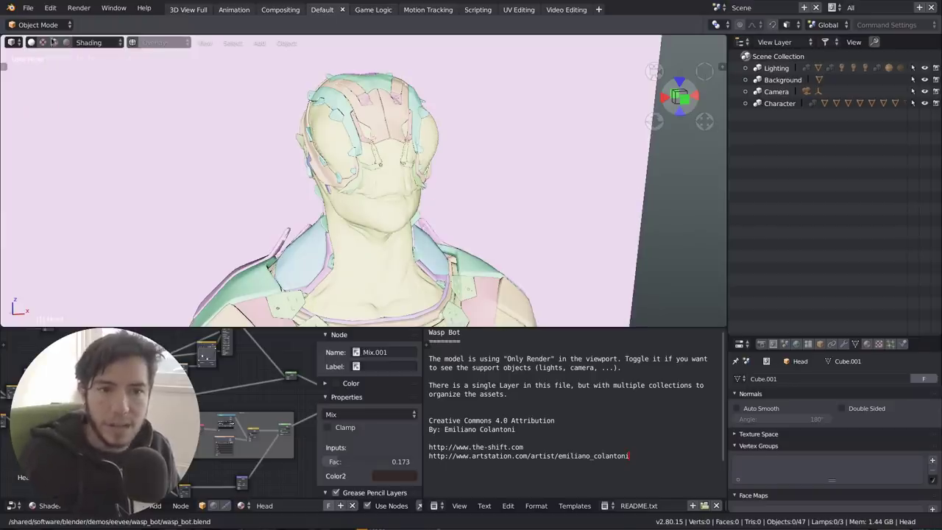
Step: Try Material Preview on the close-up, then return the viewport to Rendered shading
left_click(42, 42)
scroll(465, 193, "up", 5)
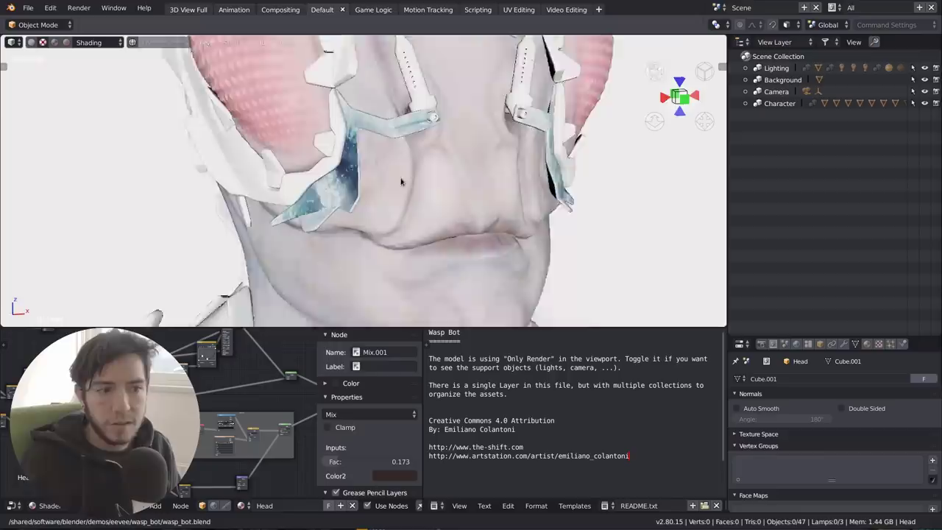
middle_click_drag(465, 193, 427, 158)
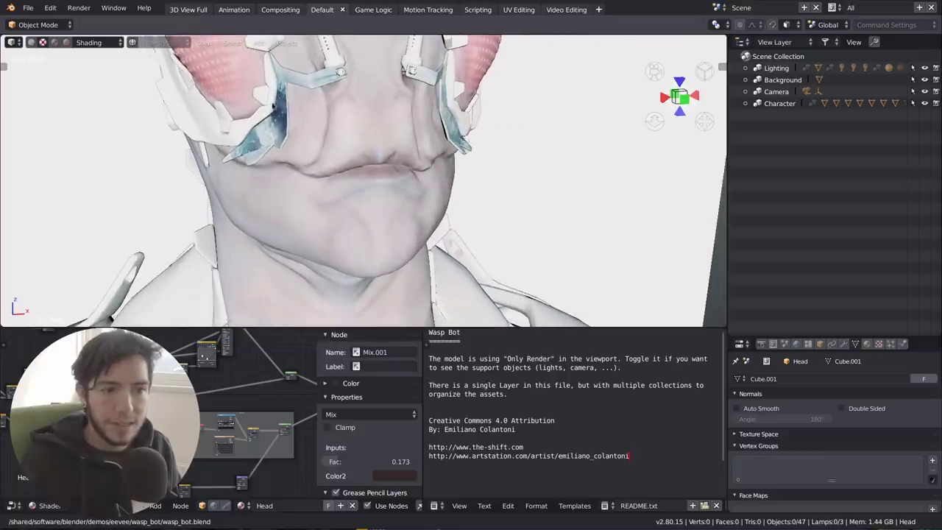
left_click(54, 42)
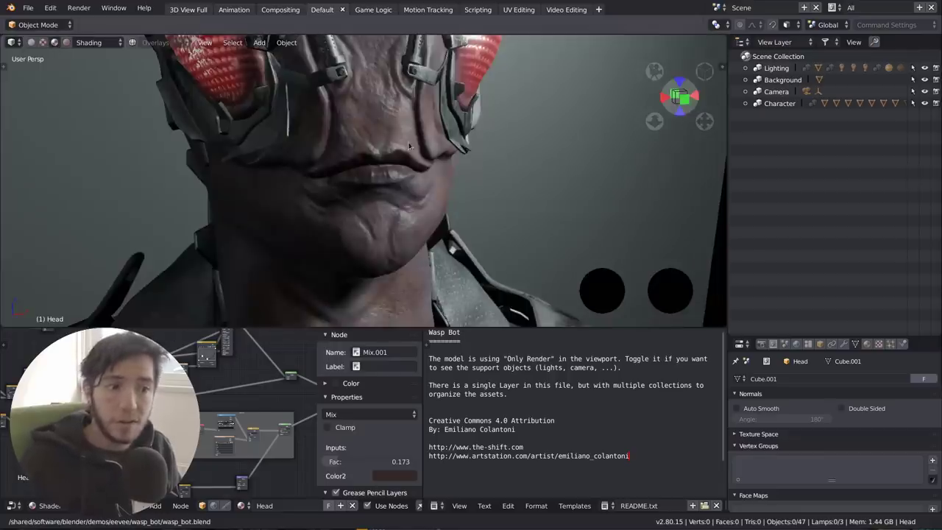
scroll(413, 152, "down", 4)
middle_click_drag(412, 153, 368, 169)
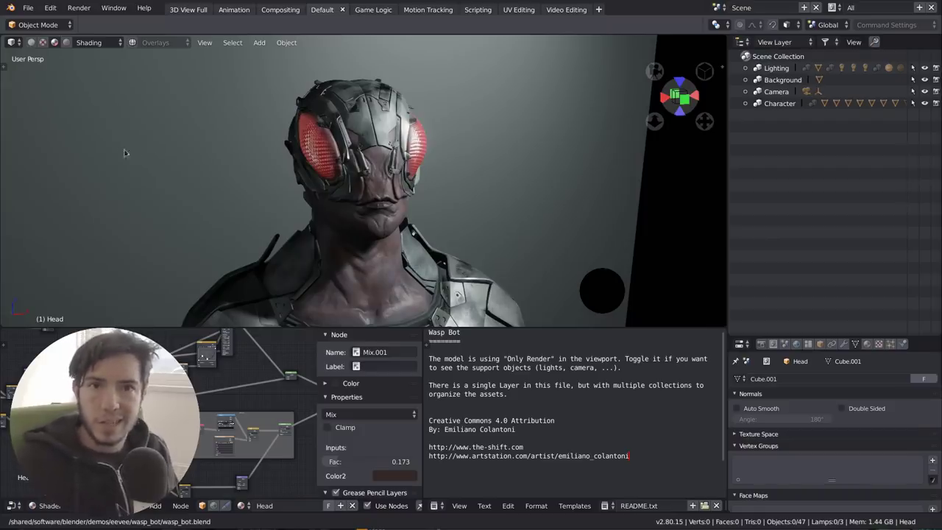
Step: Choose the sl02.jpg HDRI from the Shading popover's lighting sphere
left_click(95, 43)
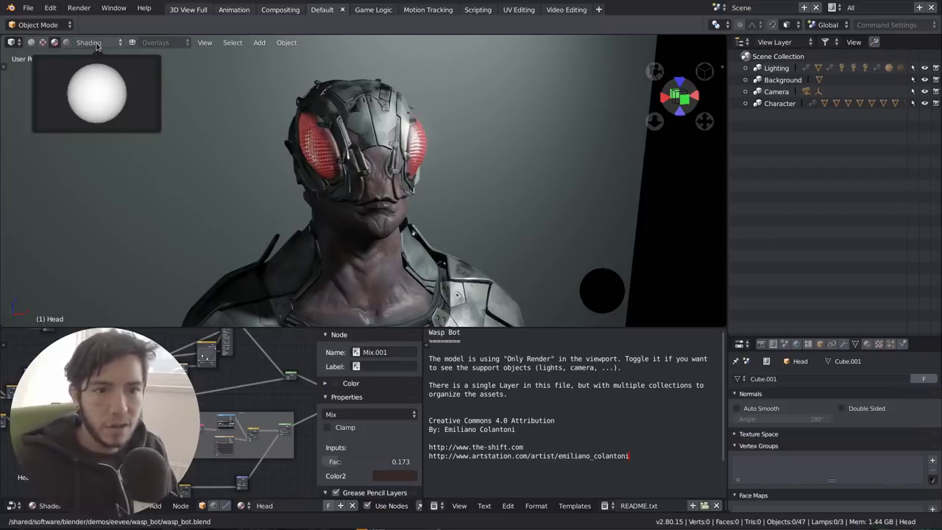
left_click(95, 93)
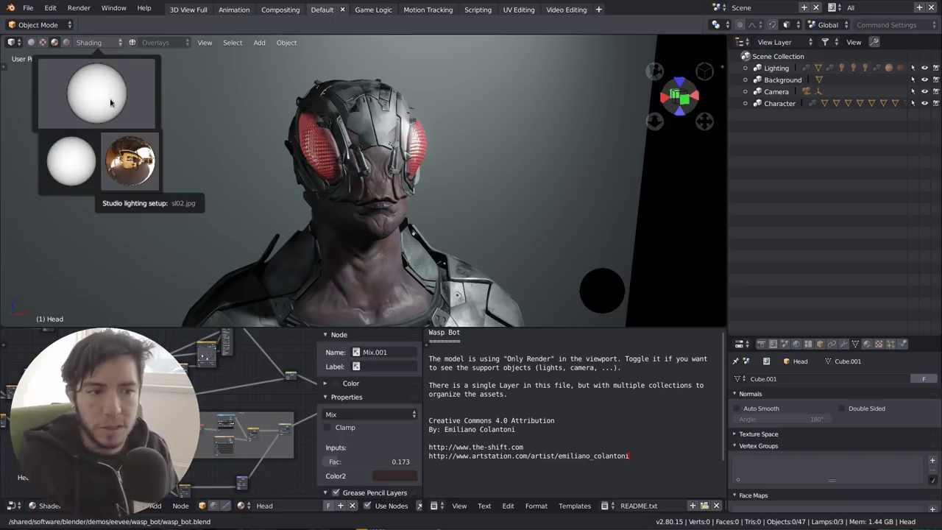
left_click(136, 164)
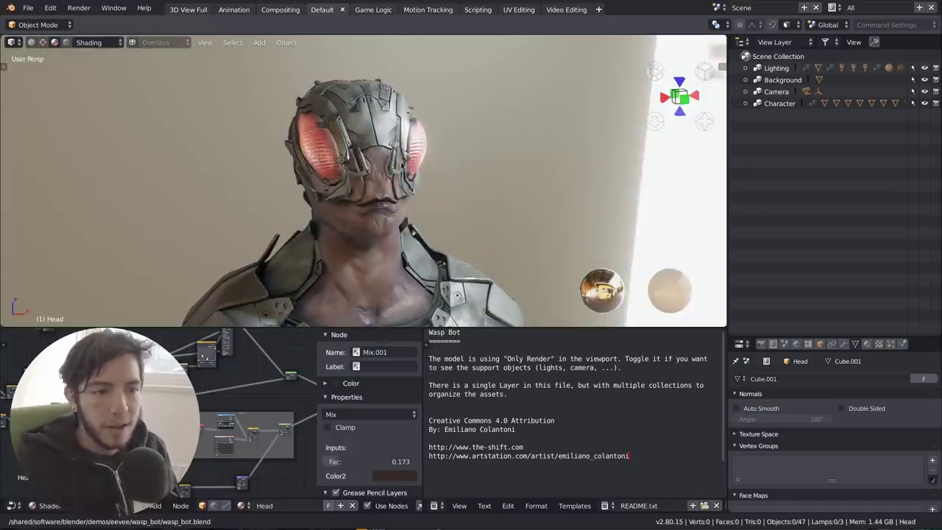
scroll(398, 164, "down", 8)
Step: Delete the Back backdrop plane and orbit around the wasp bust in the outdoor HDRI
left_click(394, 154)
key("x")
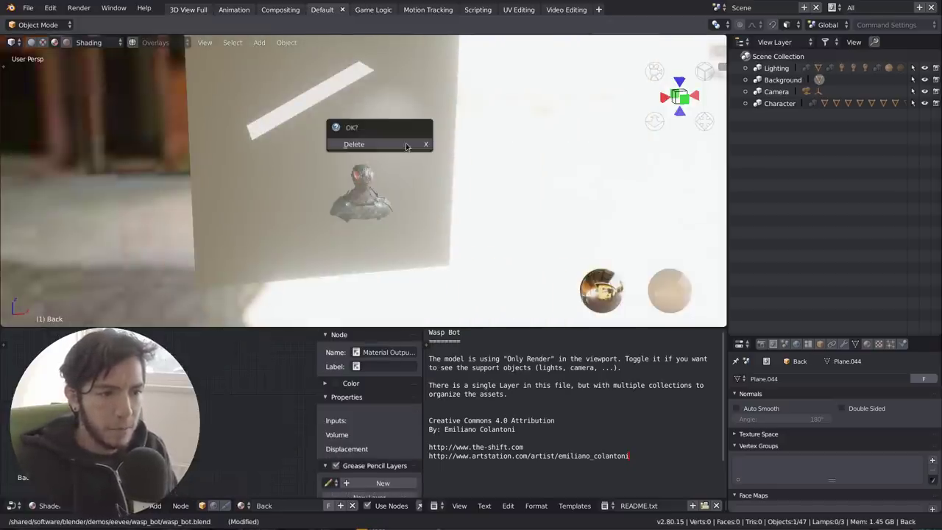
key("Return")
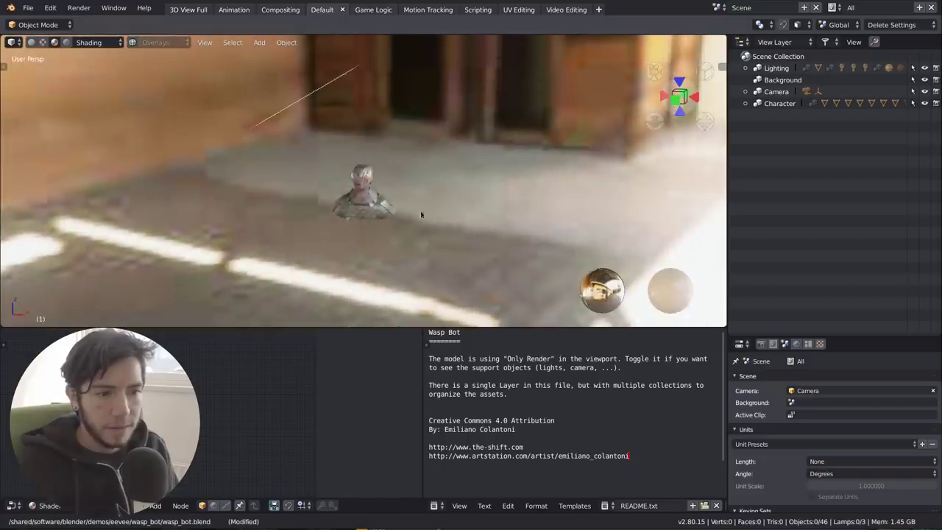
scroll(370, 206, "up", 8)
scroll(370, 205, "up", 6)
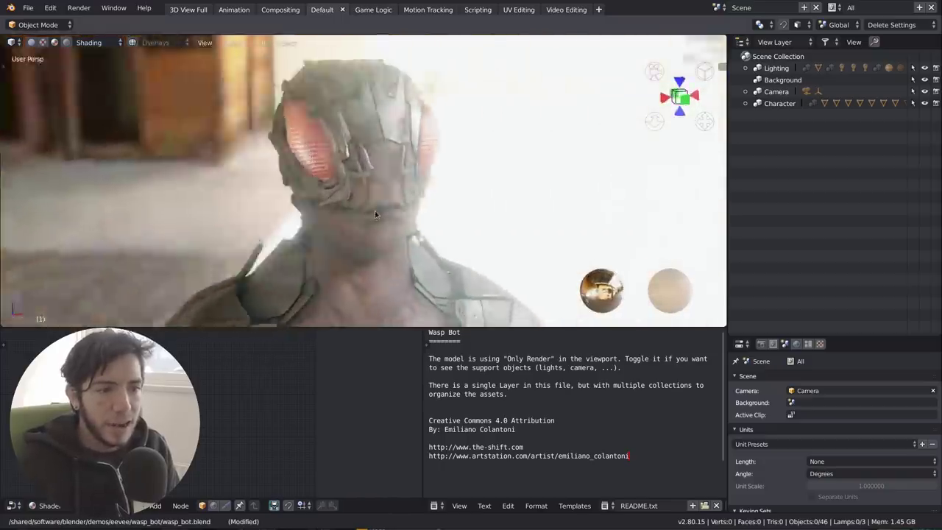
middle_click_drag(374, 211, 349, 196)
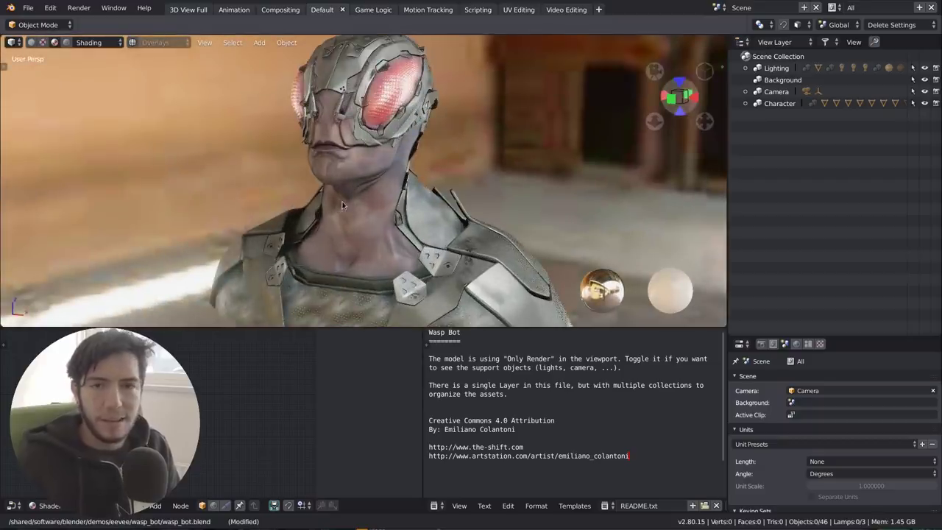
scroll(390, 236, "down", 3)
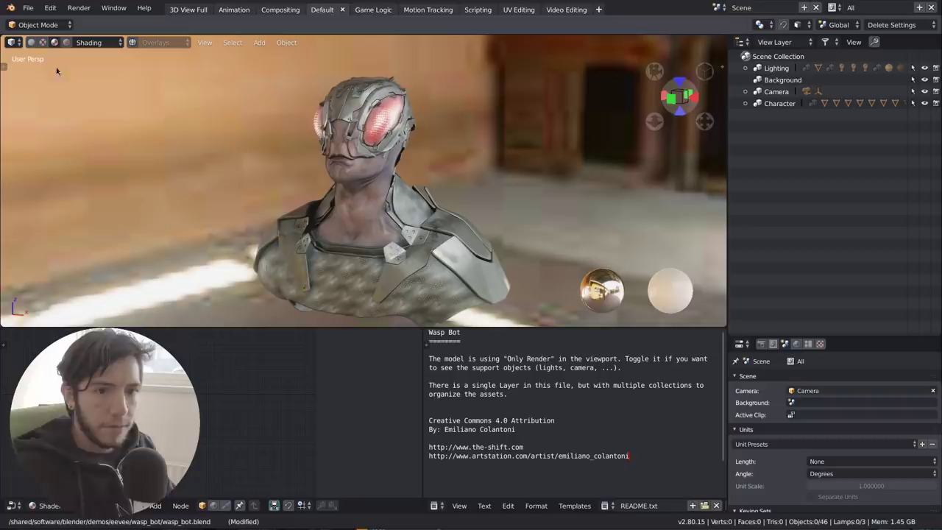
middle_click_drag(346, 206, 480, 177)
scroll(479, 182, "down", 2)
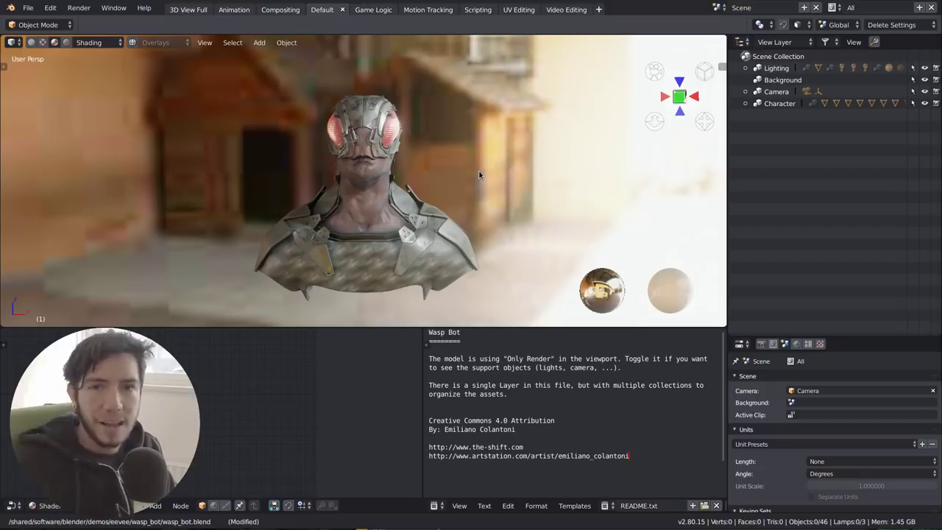
Step: Leave camera view, set Studiolight Rotation to 134° and maximize the 3D view
left_click(97, 44)
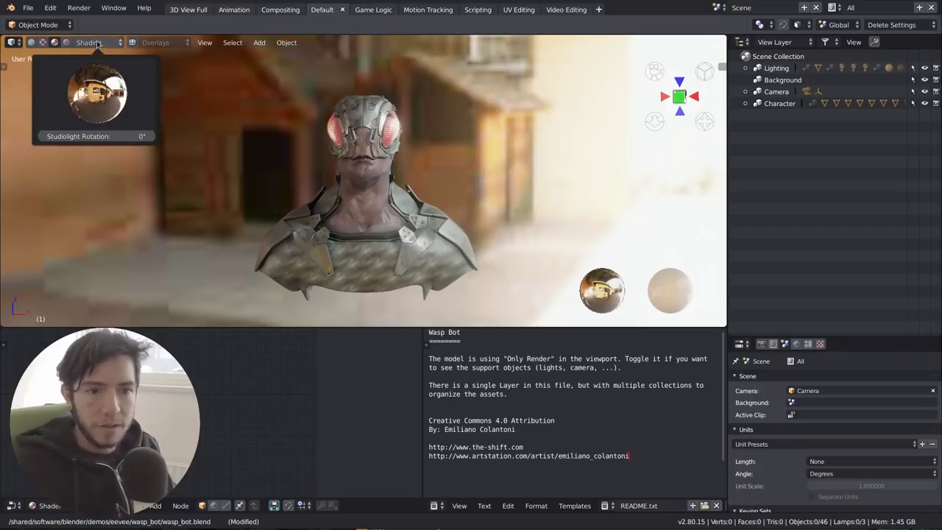
mouse_move(117, 137)
left_mouse_down()
mouse_move(258, 137)
mouse_move(272, 184)
left_mouse_up()
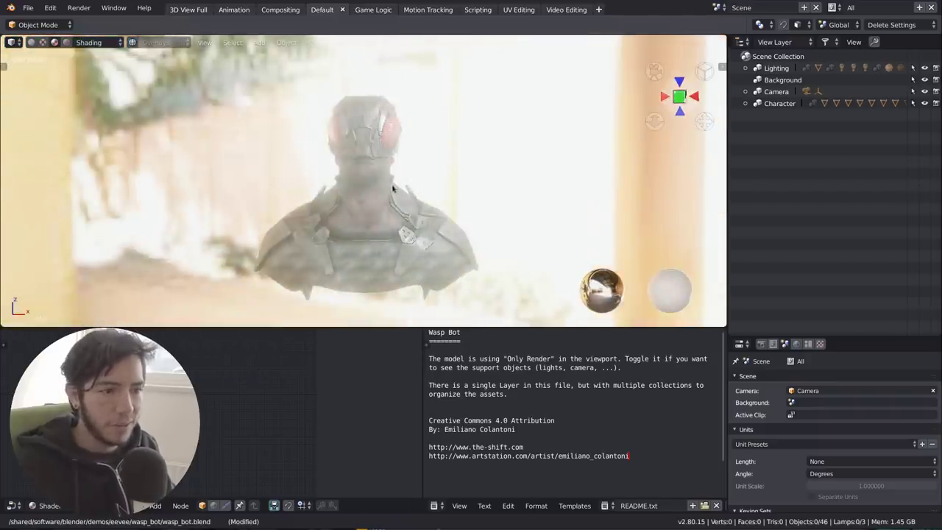
key("KP_0")
key("KP_5")
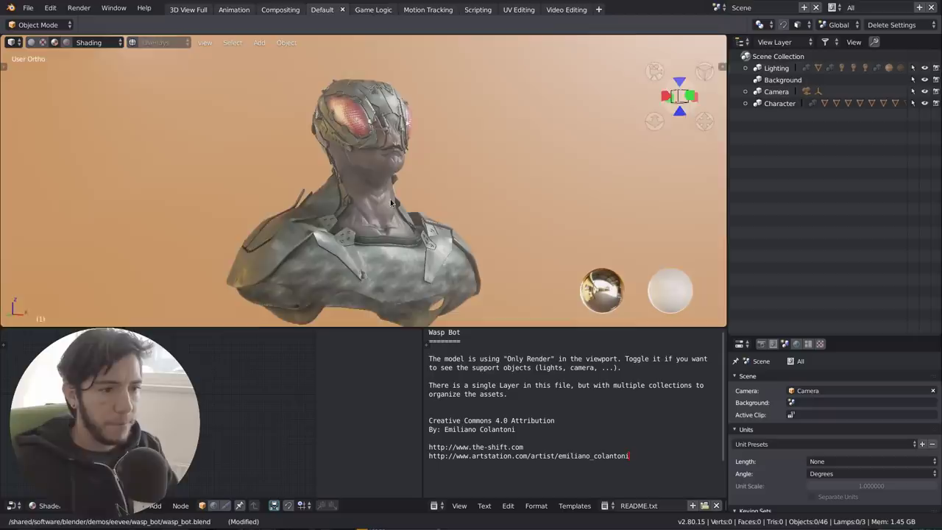
key("KP_5")
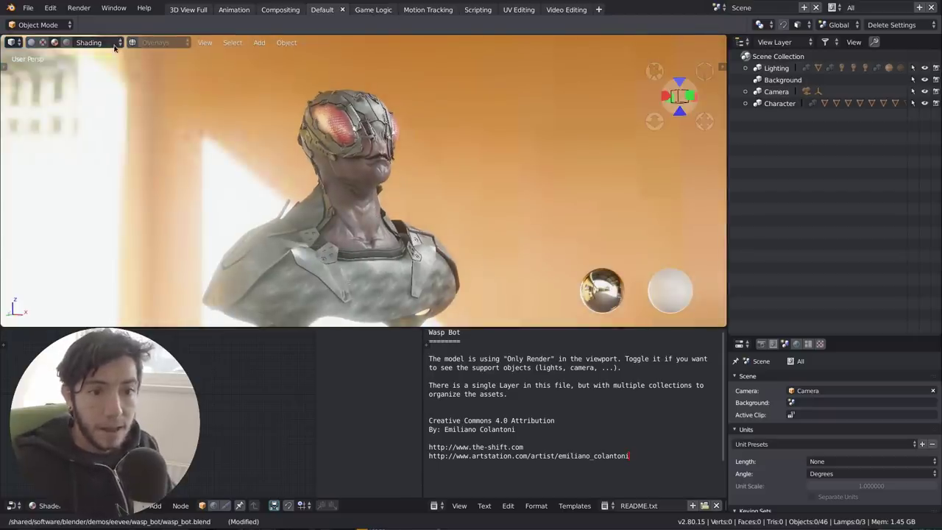
left_click(89, 42)
left_click_drag(92, 136, 126, 141)
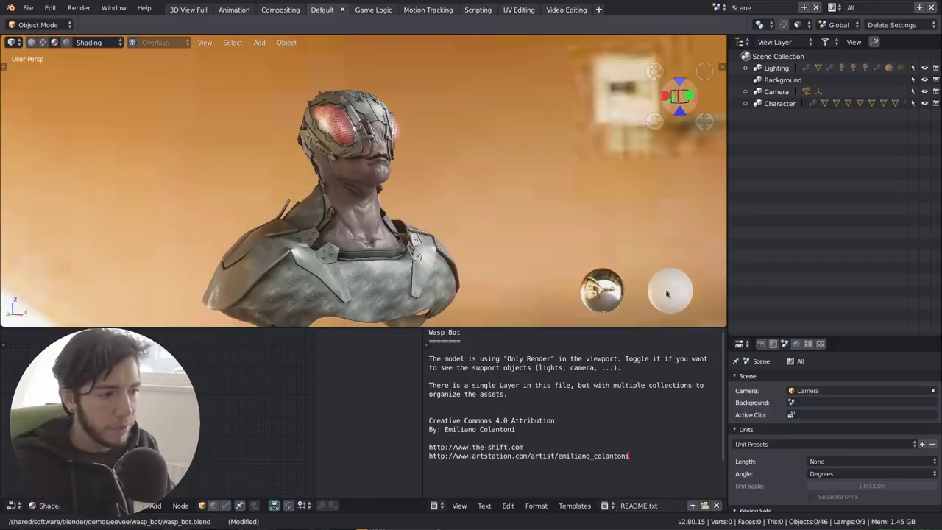
key("ctrl+alt+space")
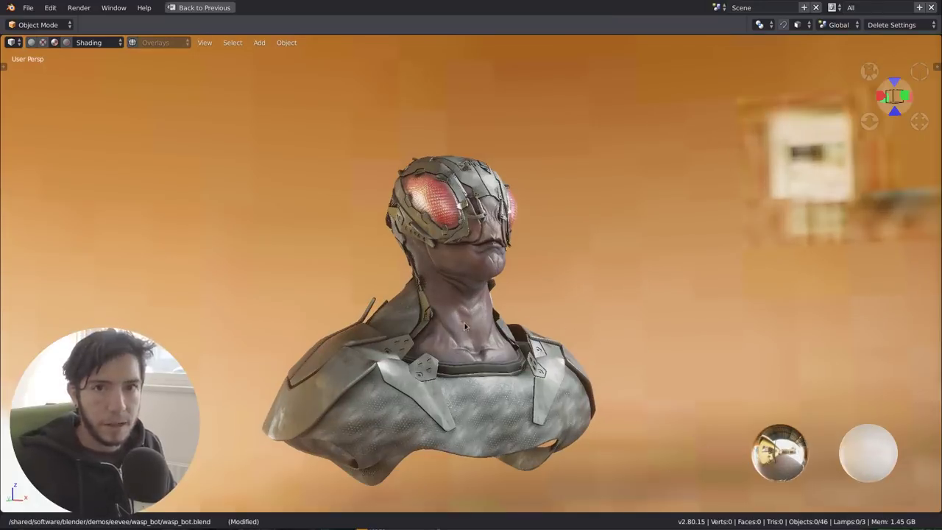
Step: Orbit and zoom around the bust to compare the HDRI lighting, checking its rotation
middle_click_drag(475, 266, 434, 189)
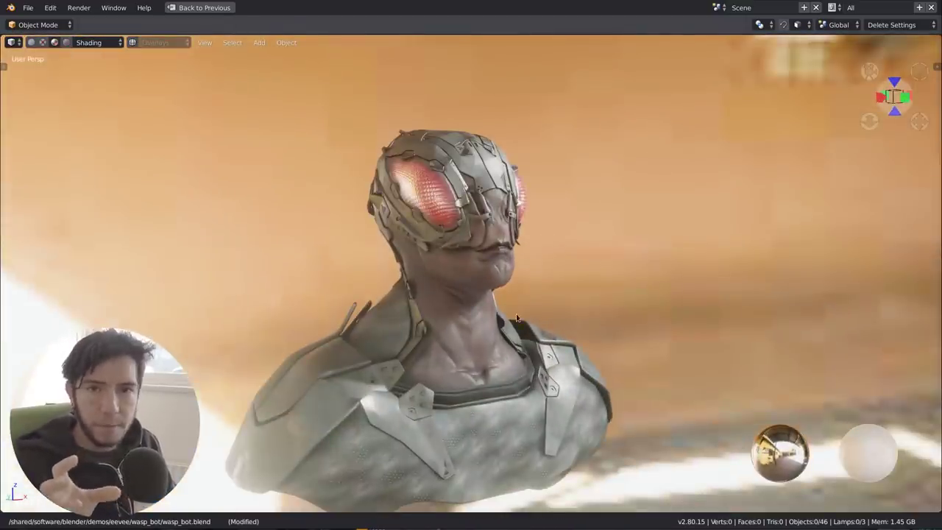
scroll(434, 188, "up", 2)
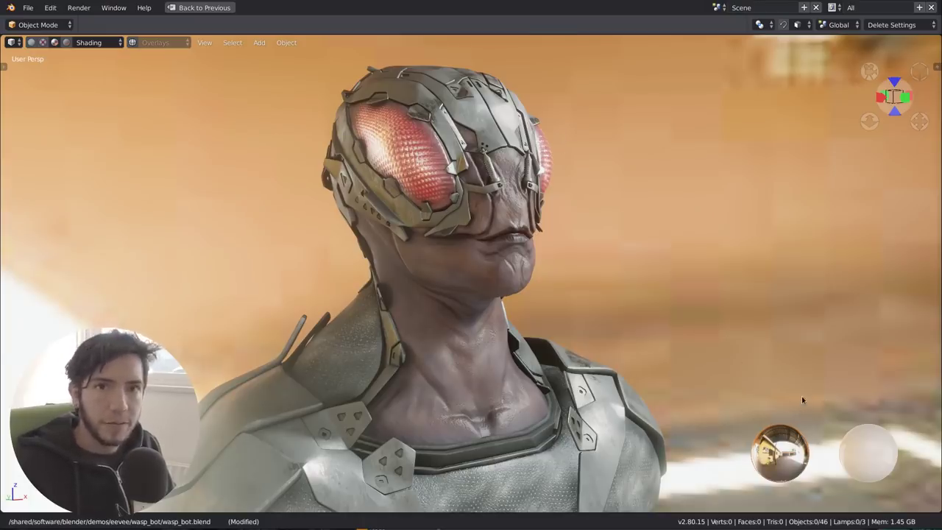
middle_click_drag(803, 400, 831, 398)
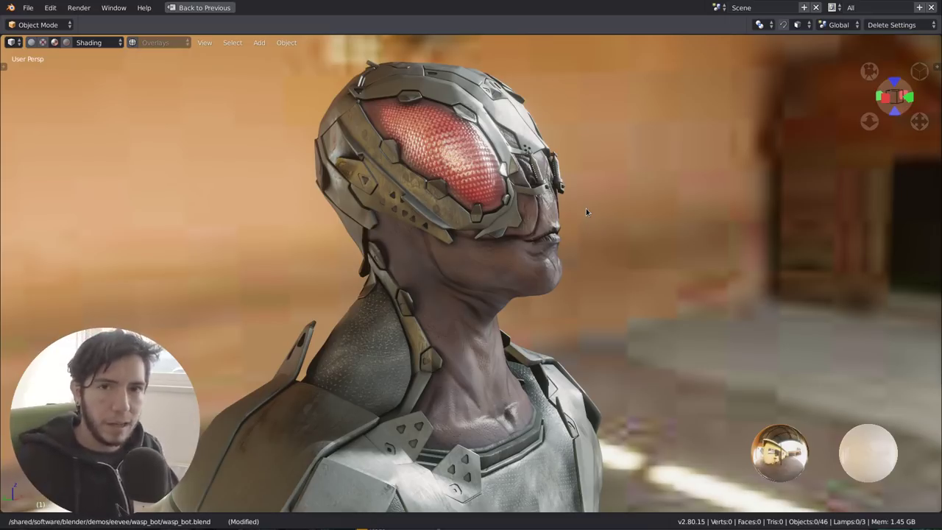
middle_click_drag(591, 225, 580, 219)
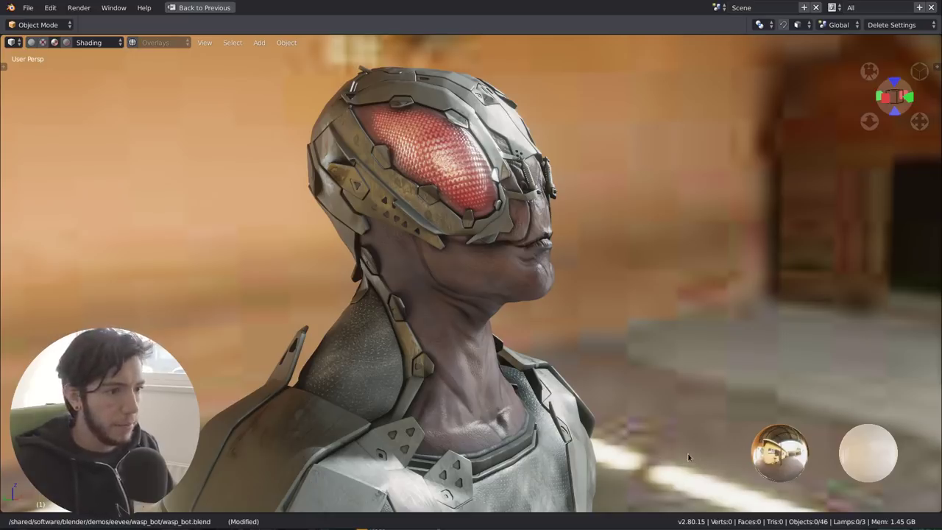
mouse_move(567, 259)
middle_mouse_down()
mouse_move(498, 259)
mouse_move(568, 261)
middle_mouse_up()
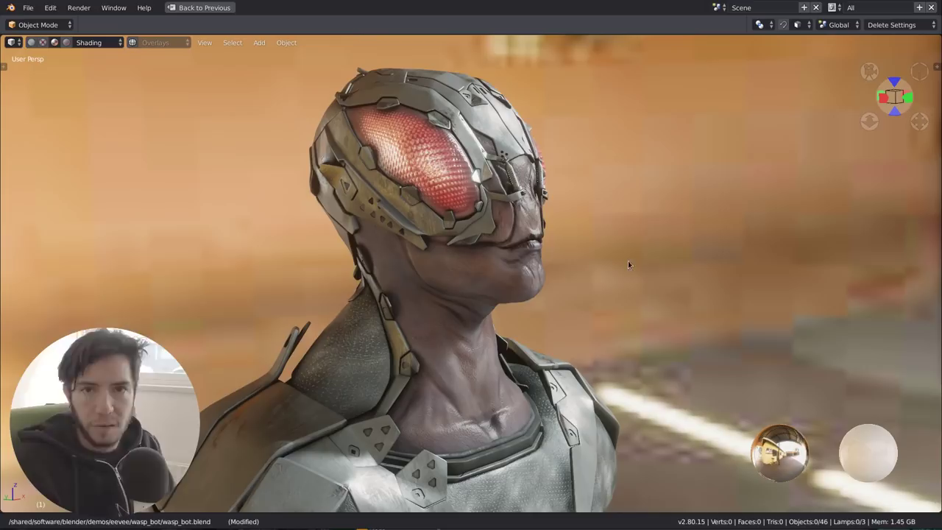
mouse_move(585, 197)
middle_mouse_down()
mouse_move(543, 225)
mouse_move(589, 221)
middle_mouse_up()
left_click(77, 43)
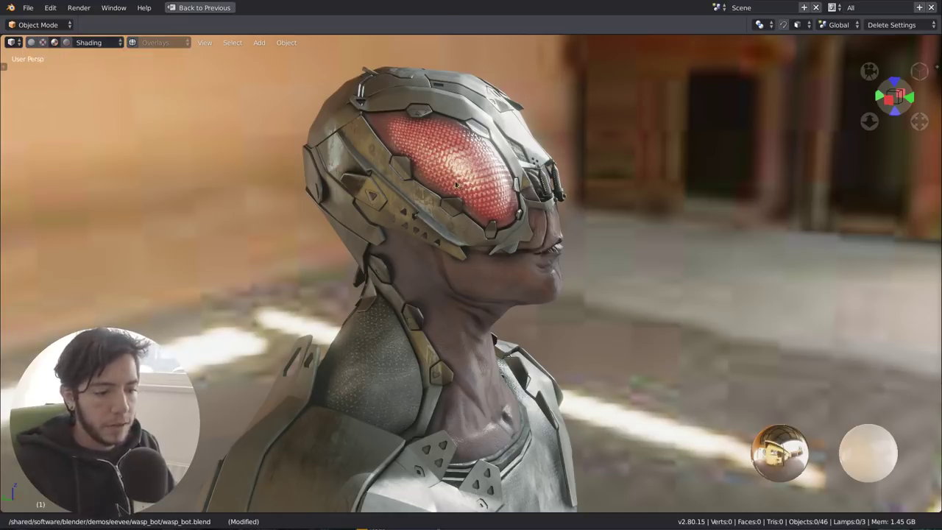
key("super")
Step: In the file manager, navigate into Blender's 2.80 datafiles folder
left_click(336, 184)
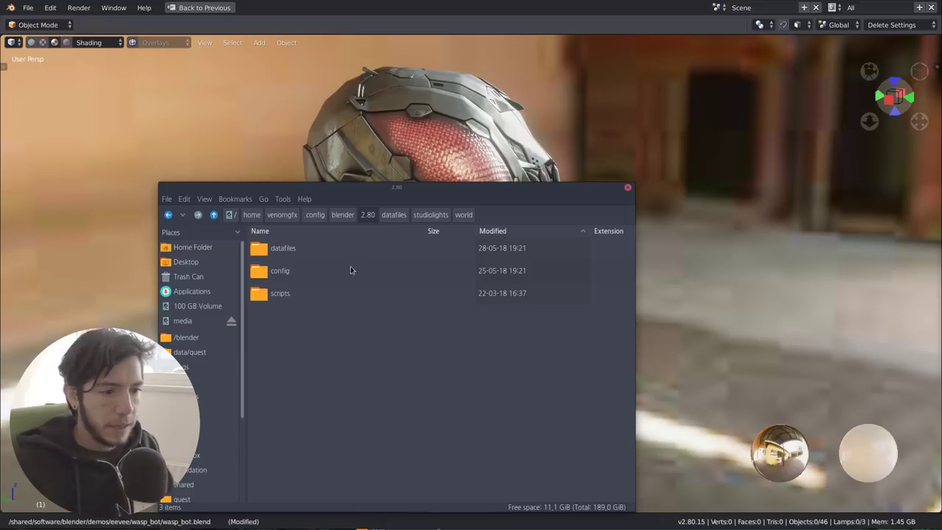
key("super")
left_click(610, 231)
left_click(284, 307)
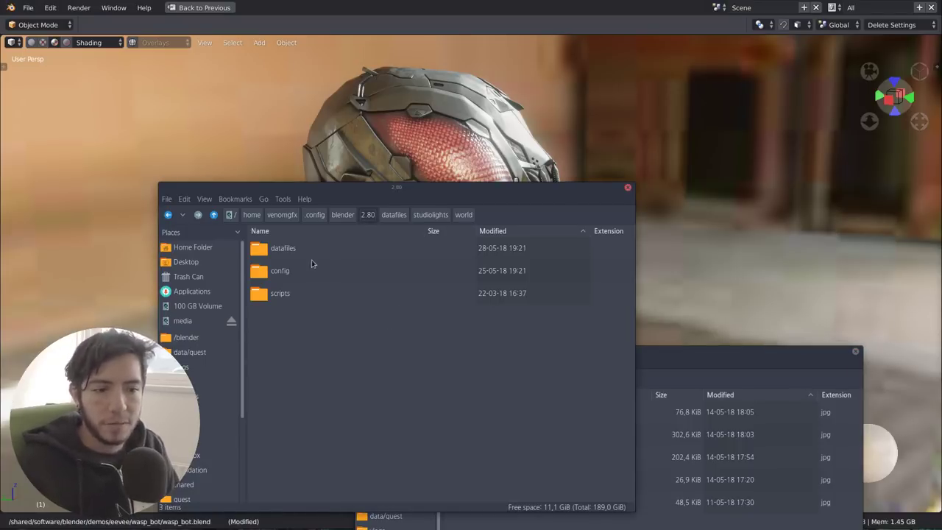
left_click(321, 292)
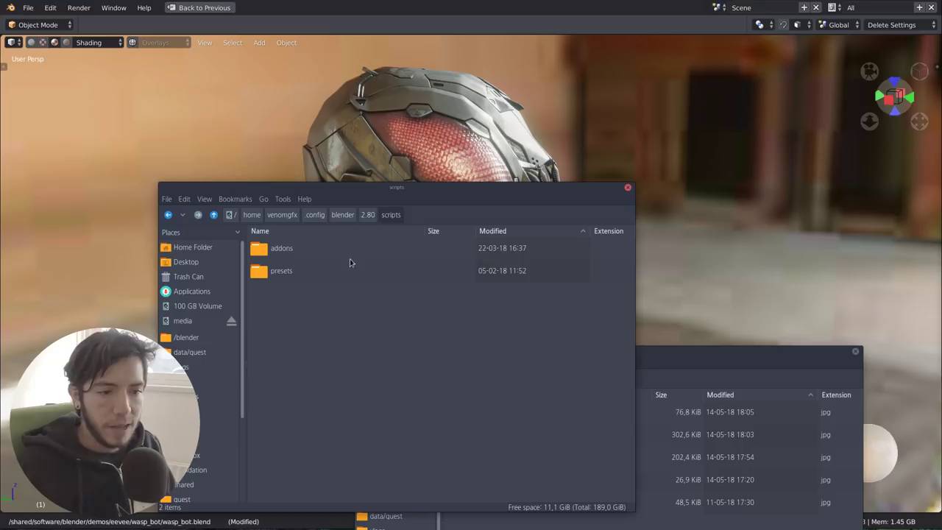
left_click(368, 215)
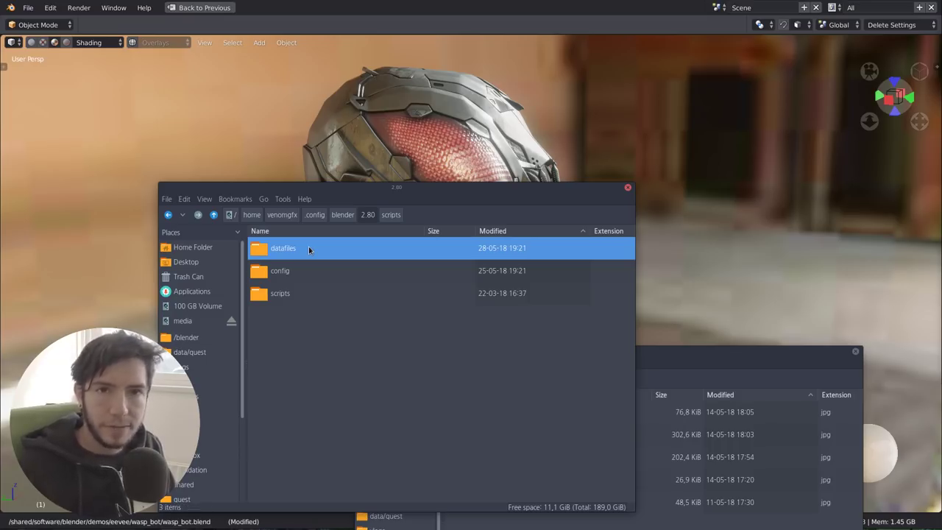
double_click(308, 248)
Step: Create a studiolights folder in datafiles with a world folder inside it
key("F10")
type("studiolights")
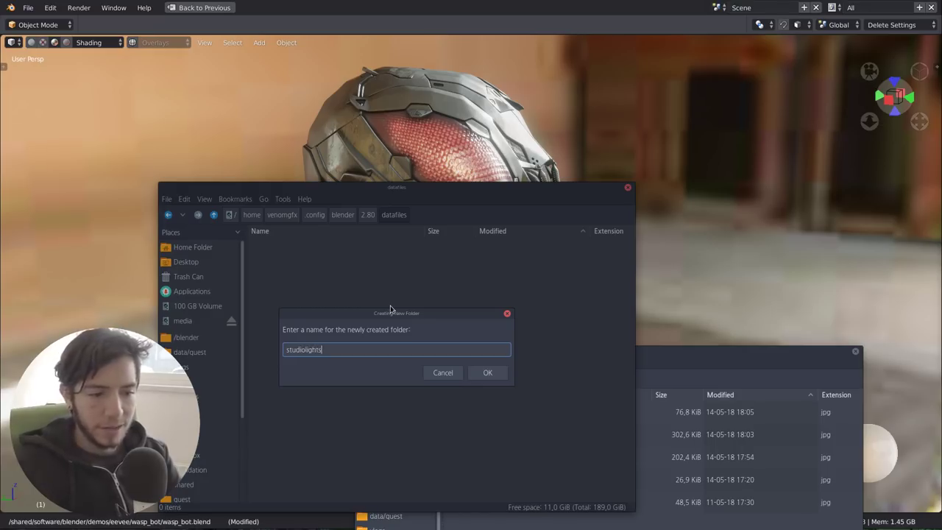
key("Return")
double_click(340, 249)
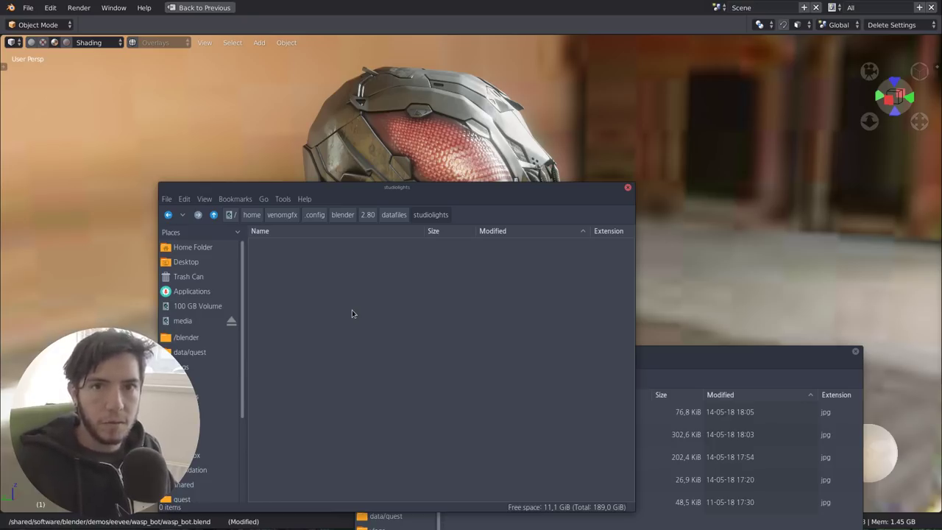
key("F10")
type("wo")
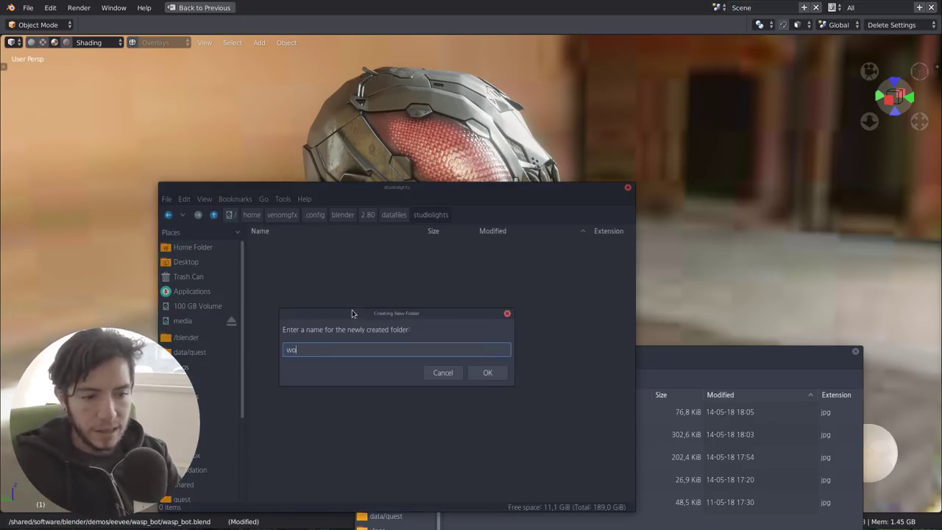
type("rld")
key("Return")
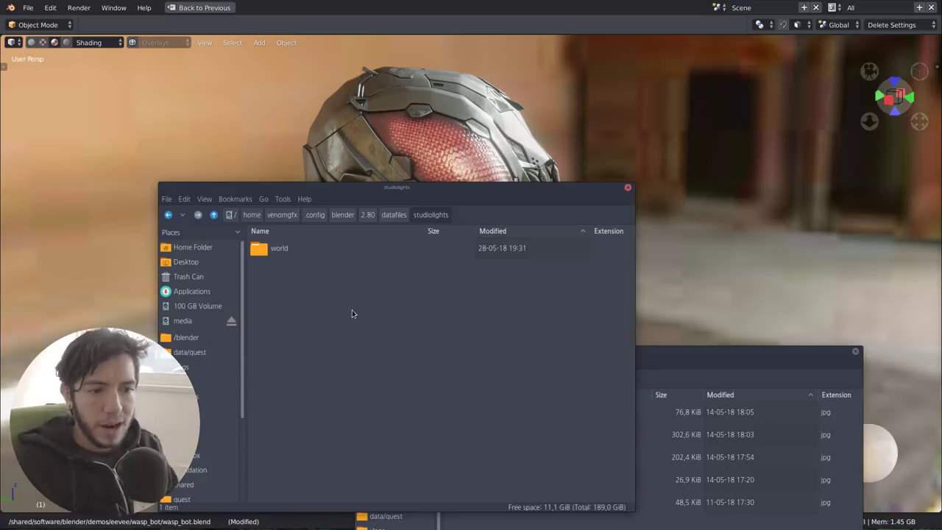
left_click(316, 254)
double_click(316, 254)
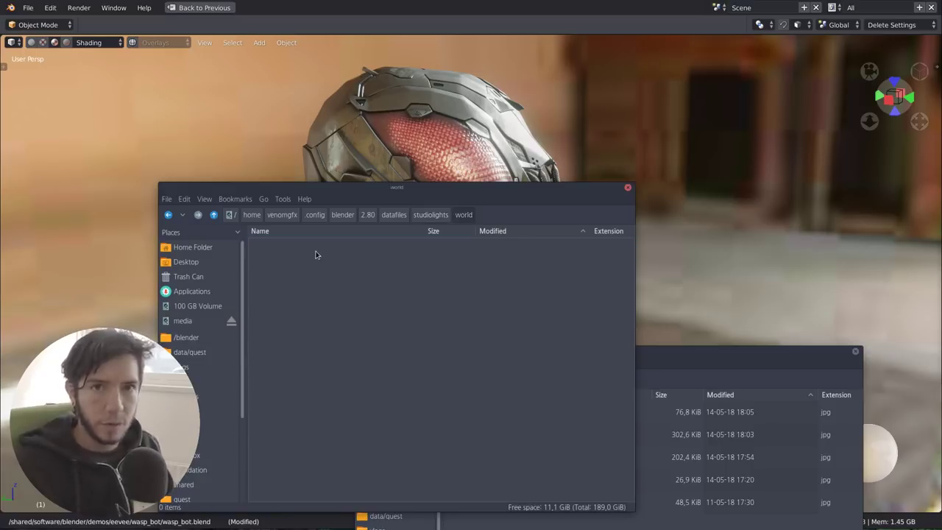
Step: Copy verde.jpg and institute.jpg from hdri_backgrounds into the world folder, then return to Blender
key("alt+Tab")
left_click_drag(529, 473, 562, 393, "alt")
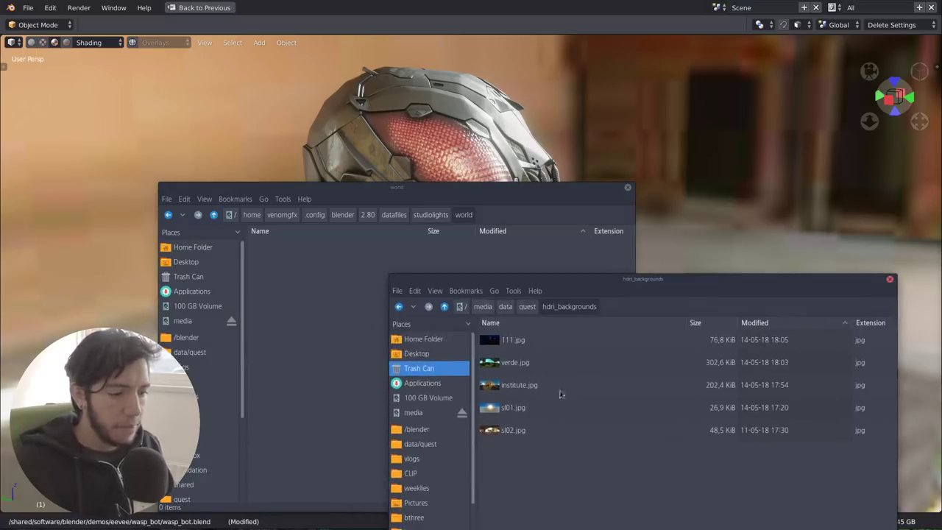
left_click(547, 390)
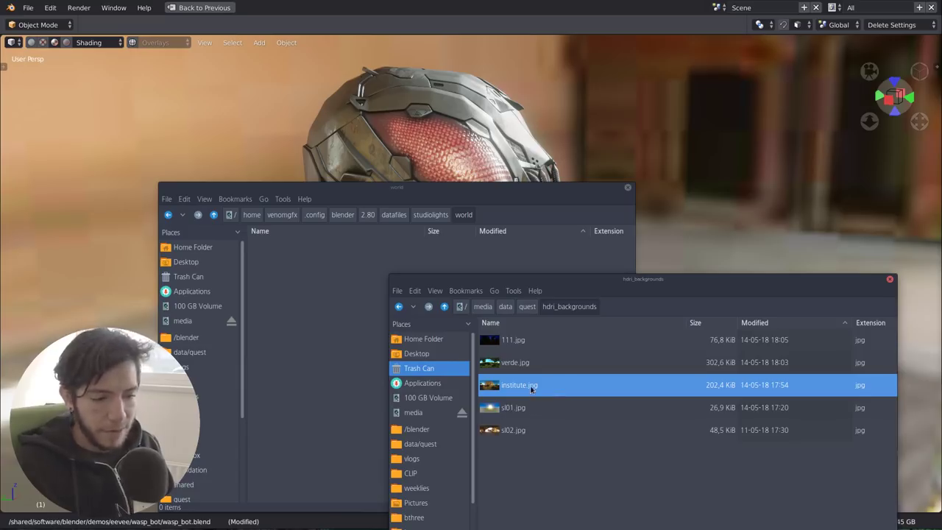
left_click(528, 368, "ctrl")
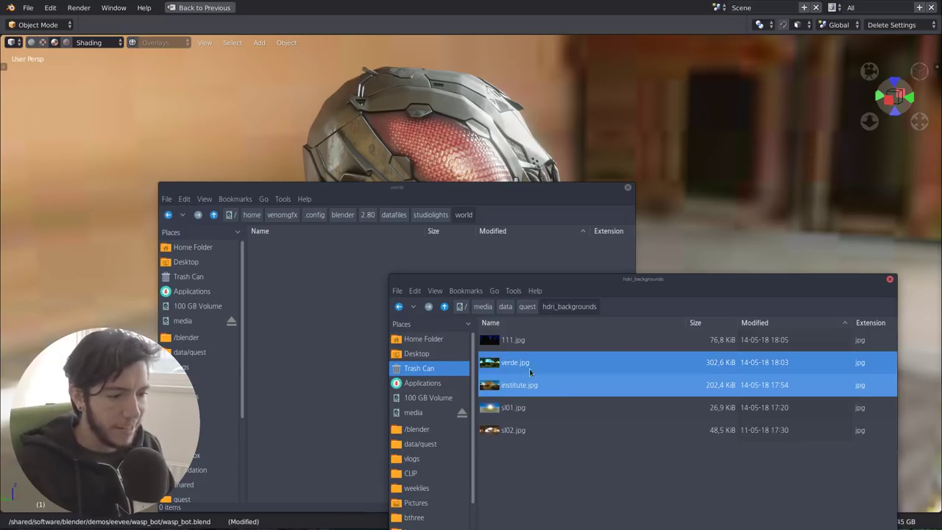
left_click_drag(519, 364, 320, 304)
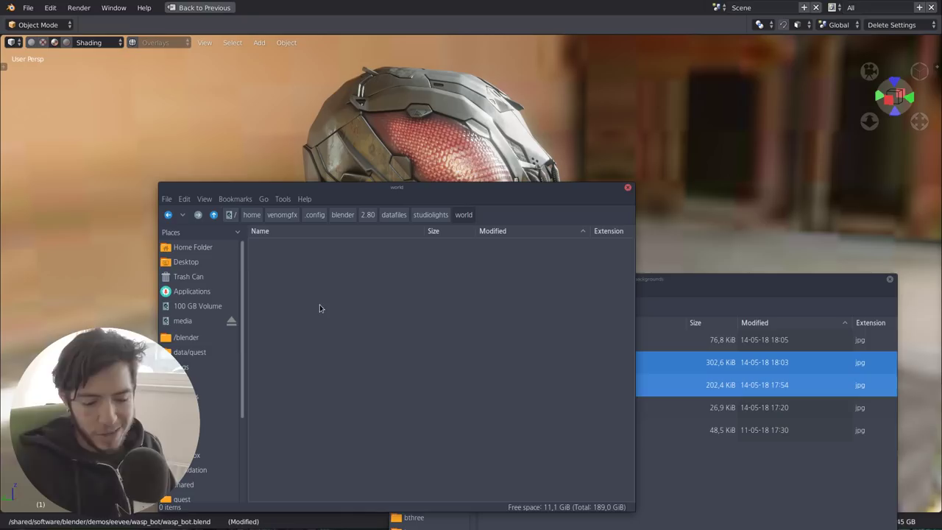
left_click(328, 247)
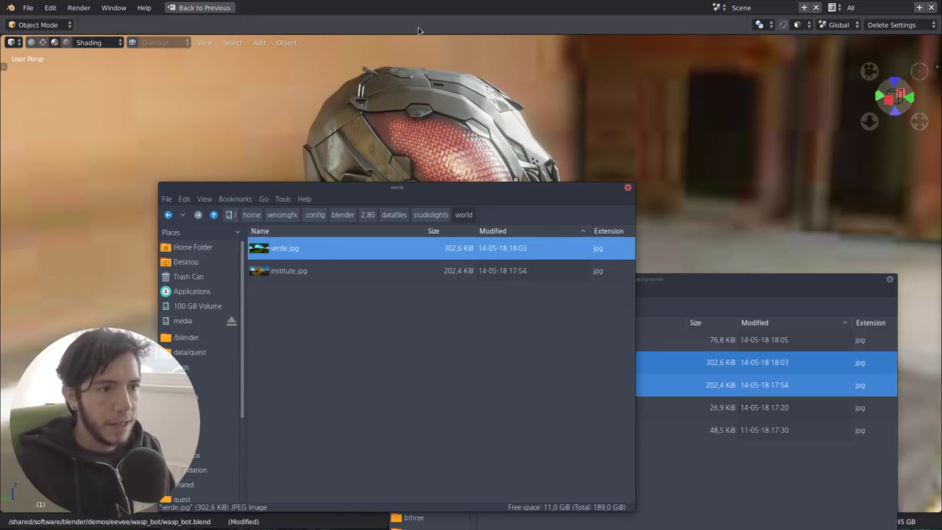
left_click(388, 169)
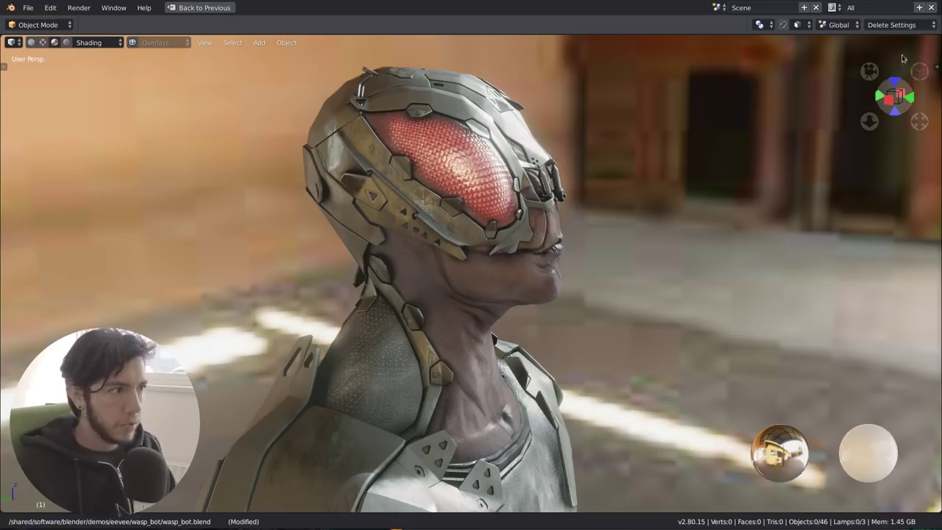
Step: Quit Blender discarding changes, relaunch it and switch the viewport to LookDev shading
key("ctrl+q")
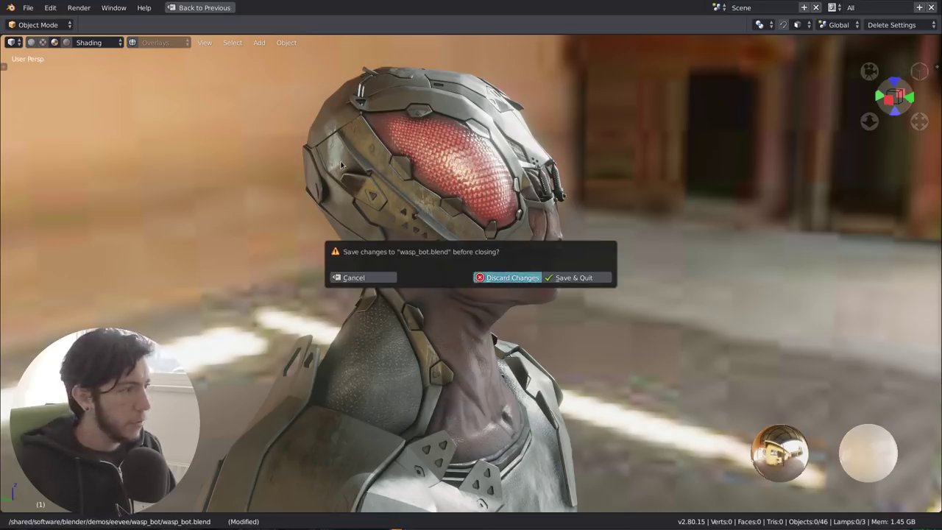
left_click(505, 278)
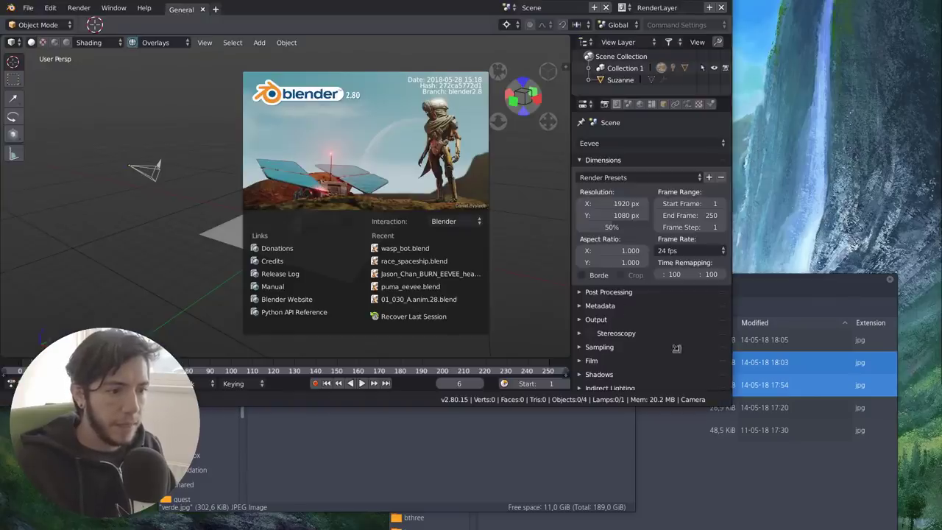
left_click(127, 81)
left_click(119, 43)
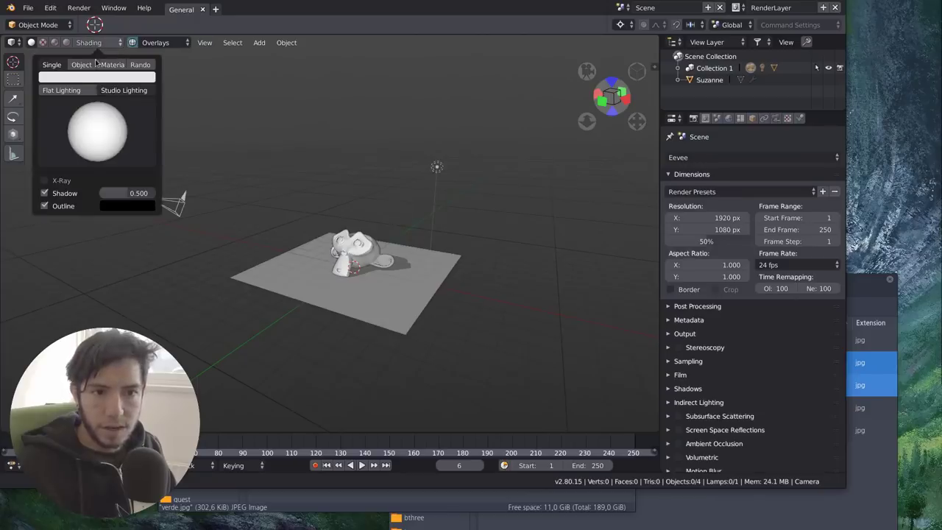
left_click(55, 43)
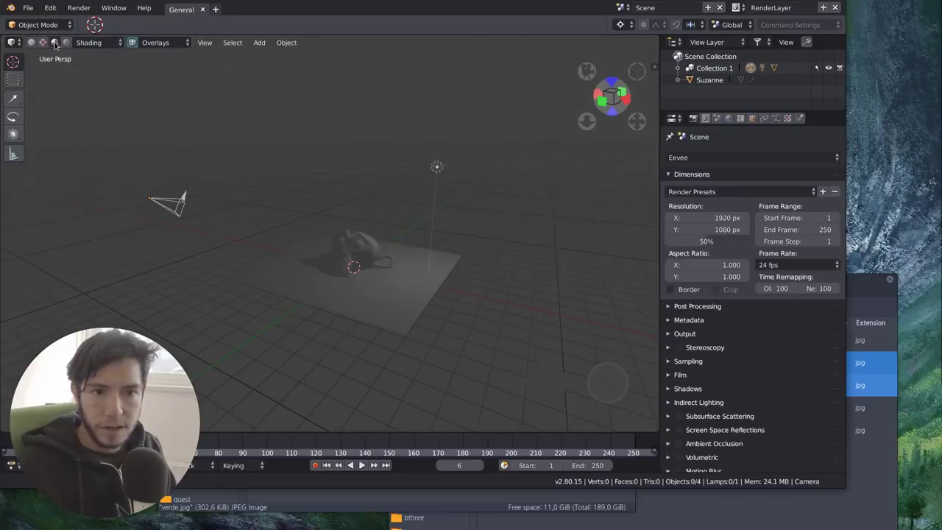
Step: Light the default Suzanne scene with the new street HDRI and zoom in
left_click(97, 43)
left_click(97, 93)
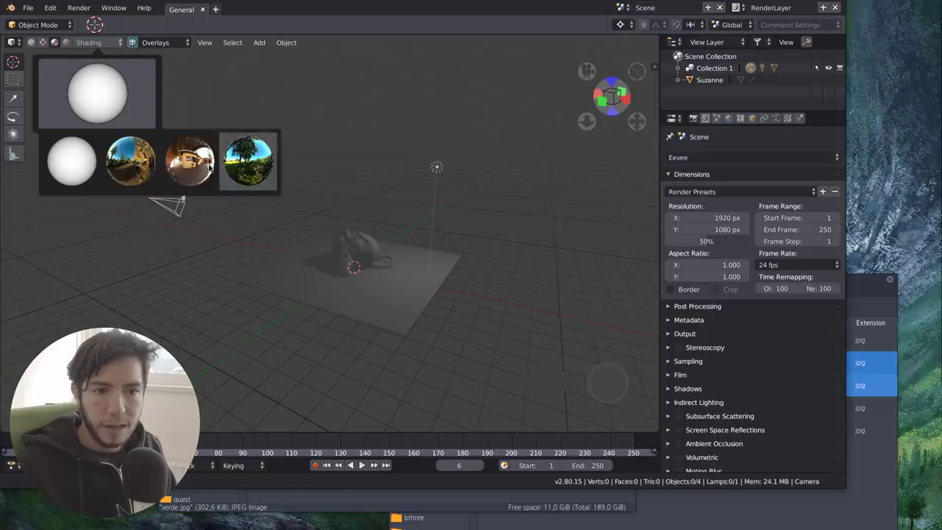
left_click(143, 162)
mouse_move(354, 221)
middle_mouse_down()
mouse_move(280, 228)
mouse_move(413, 304)
mouse_move(290, 248)
mouse_move(422, 242)
mouse_move(309, 236)
middle_mouse_up()
scroll(412, 304, "up", 4)
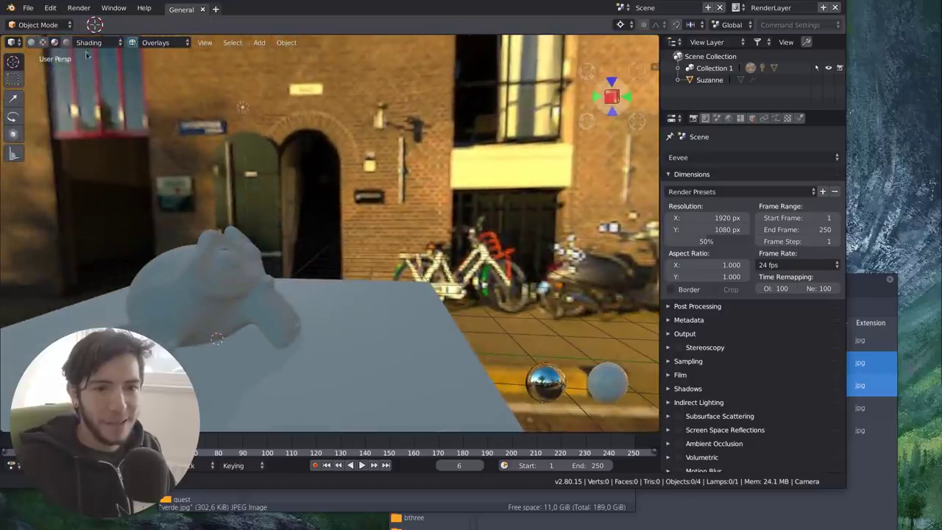
Step: Drag Studiolight Rotation to turn the street HDRI around the scene
left_click(96, 44)
mouse_move(96, 136)
left_mouse_down()
mouse_move(55, 136)
mouse_move(147, 137)
left_mouse_up()
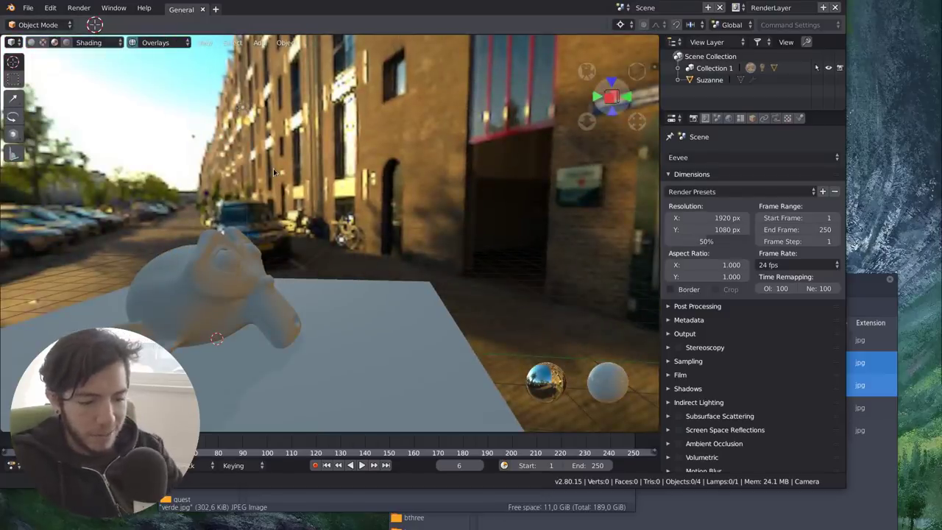
key("ctrl+shift+o")
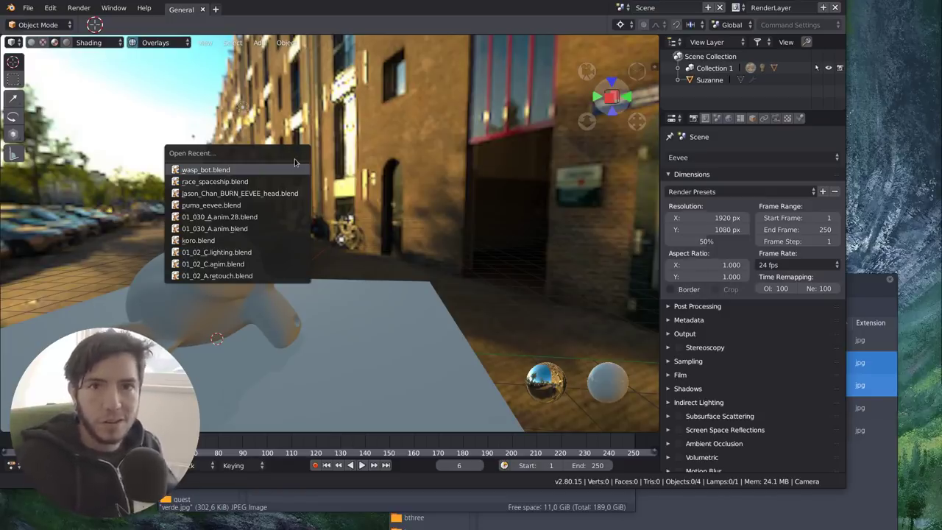
Step: Open wasp_bot.blend and light it with the street HDRI
left_click(295, 163)
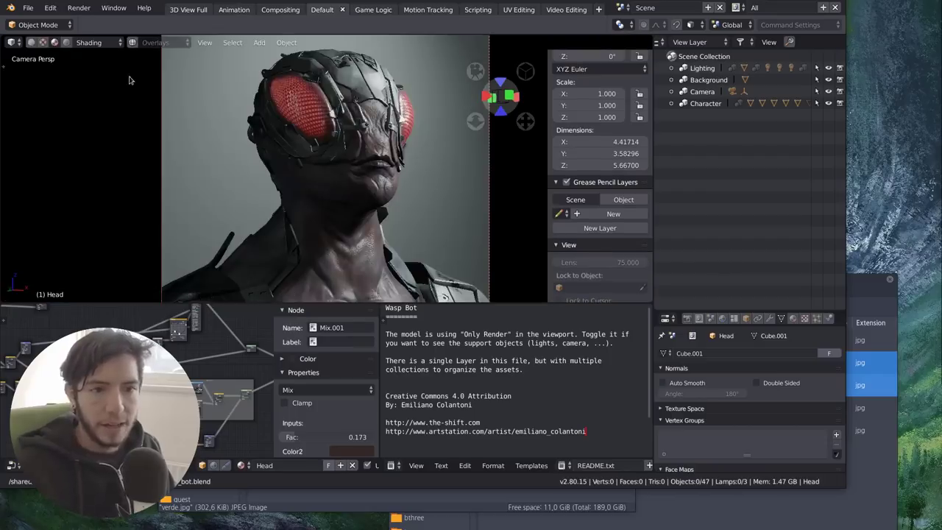
left_click(94, 43)
left_click(102, 96)
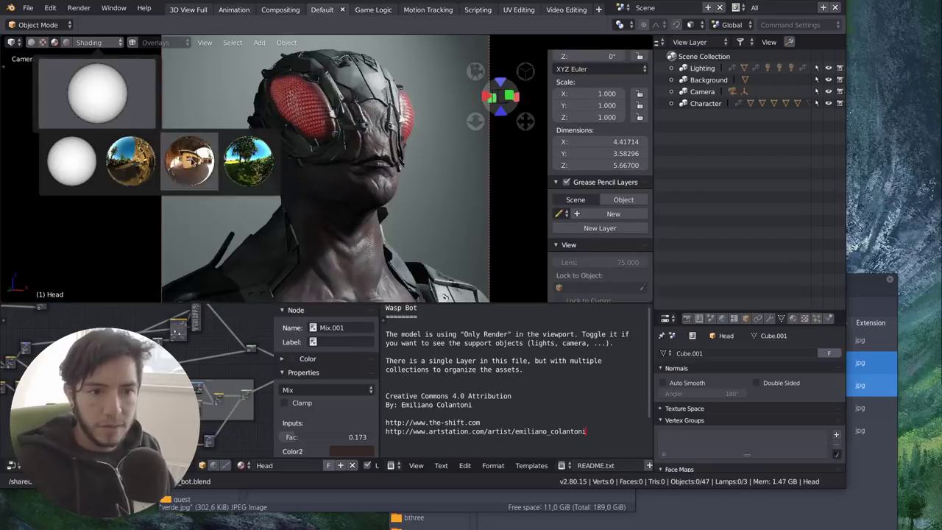
left_click(129, 164)
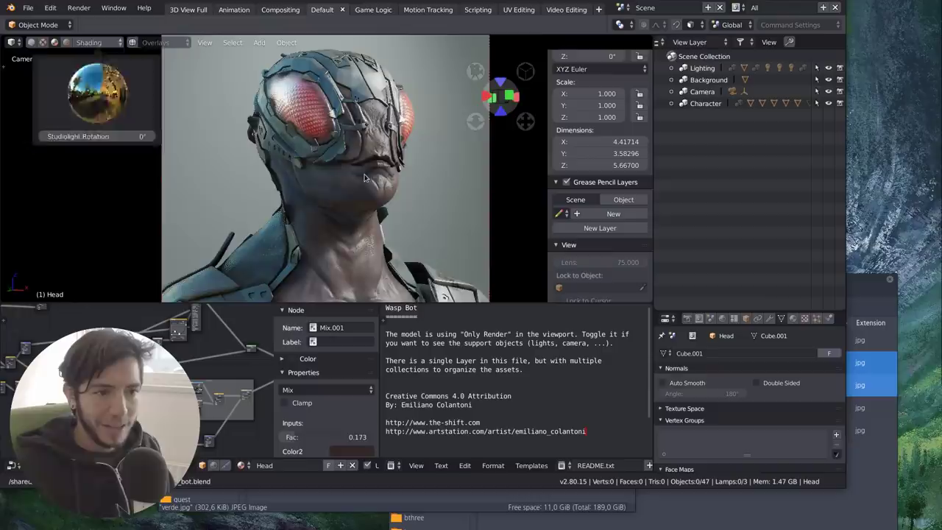
middle_click_drag(316, 174, 370, 207)
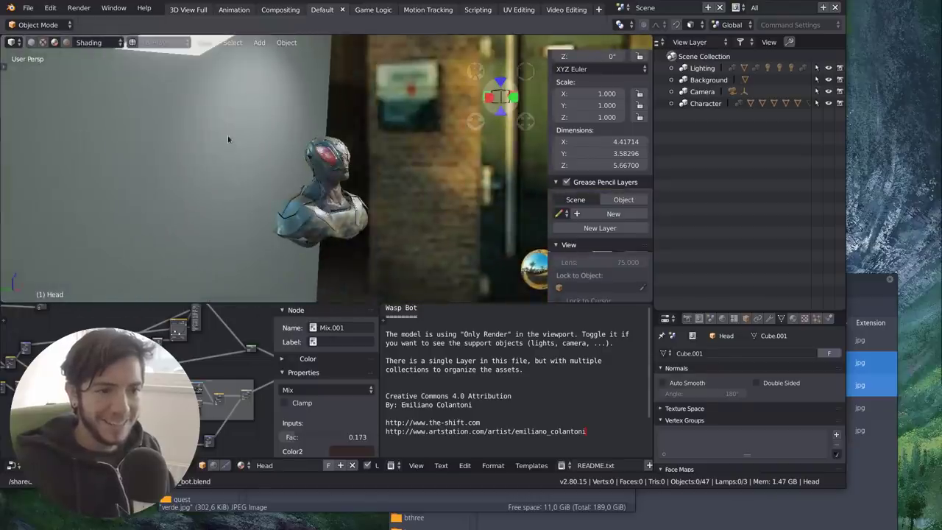
Step: Delete the backdrop plane, hide the sidebar and hide the Lighting collection
left_click(227, 134)
key("x")
left_click(228, 138)
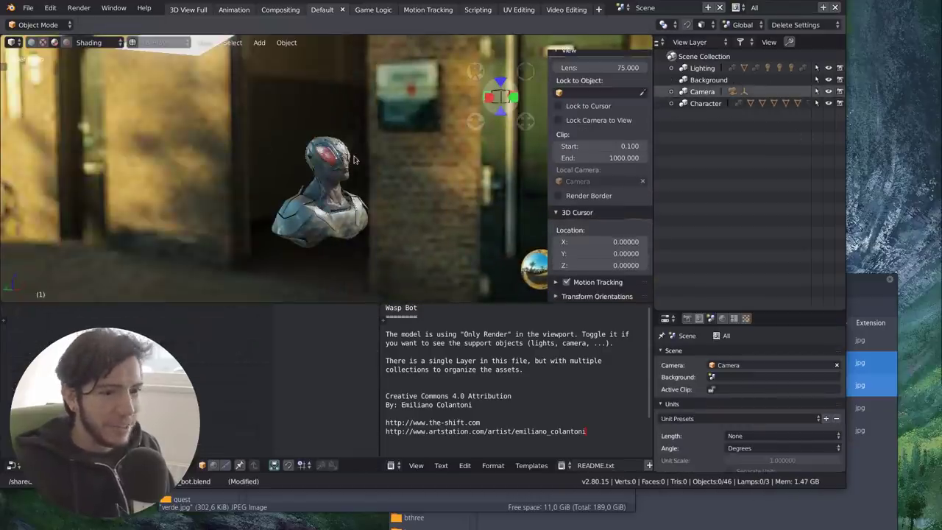
key("n")
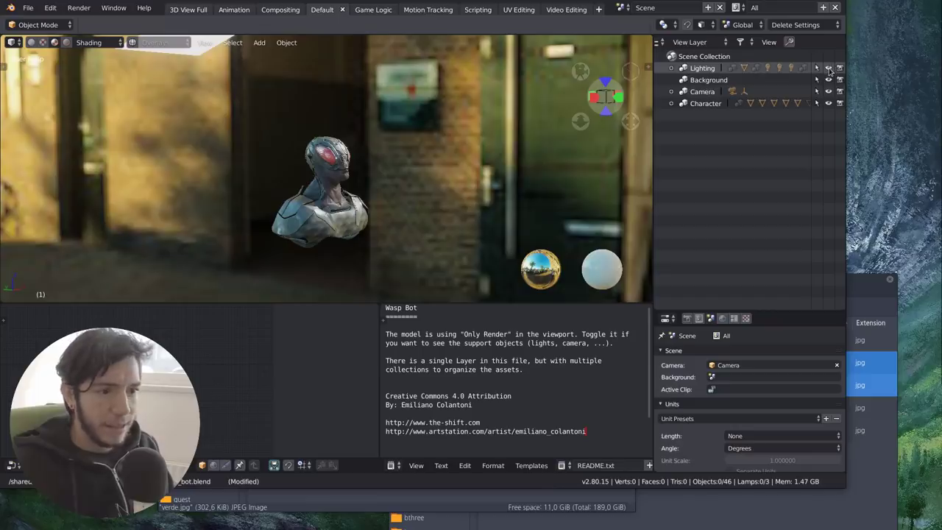
left_click(829, 68)
Step: Frame the head in the front camera view and rotate the HDRI to 32.5°
key("KP_Decimal")
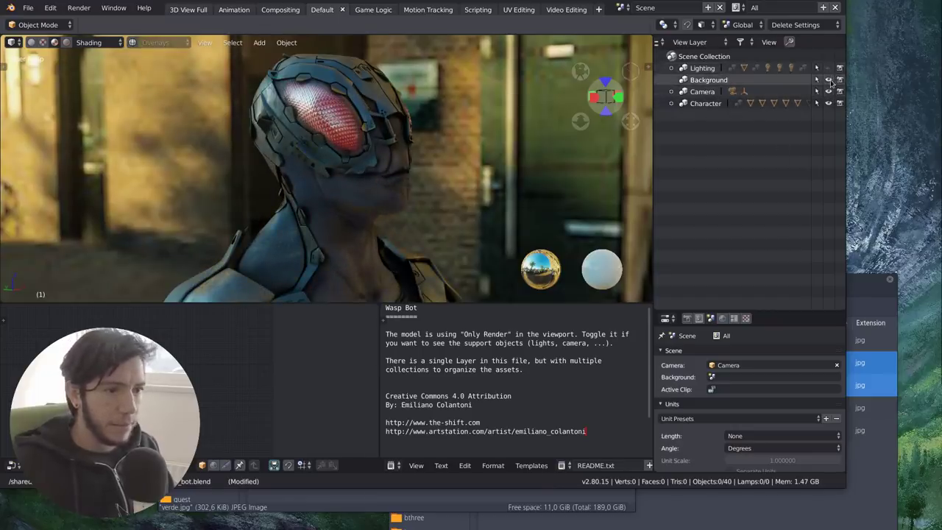
key("KP_0")
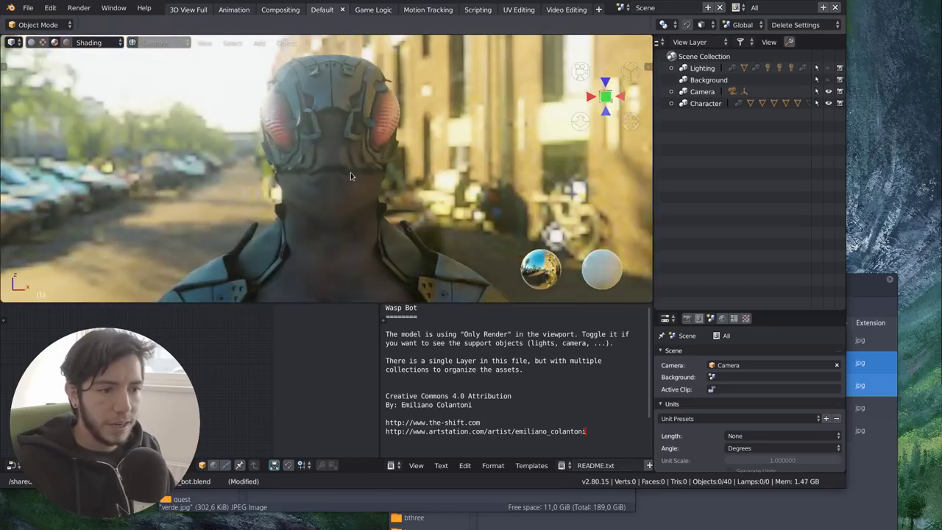
left_click(92, 43)
mouse_move(96, 136)
left_mouse_down()
mouse_move(147, 136)
mouse_move(122, 137)
mouse_move(116, 154)
left_mouse_up()
scroll(297, 168, "down", 1)
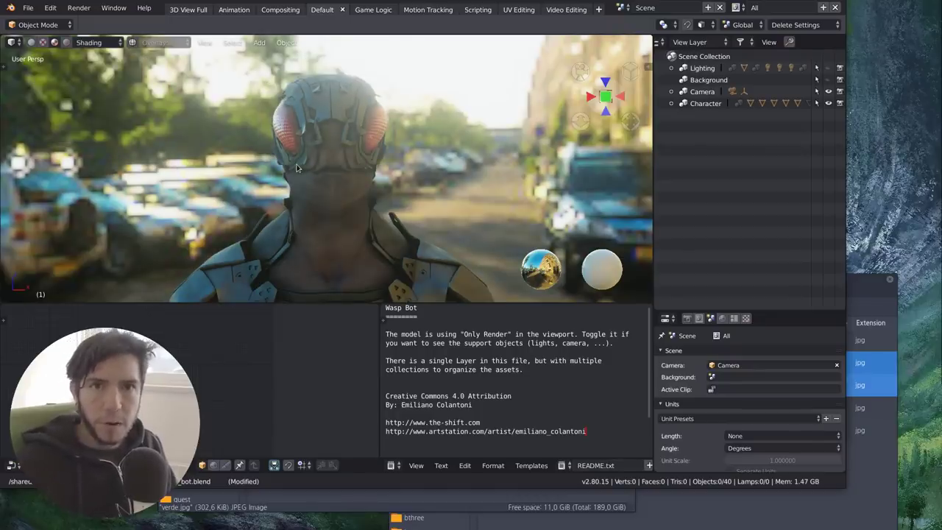
Step: Try Solid shading with the studio light rotated to 20.4°
left_click(31, 42)
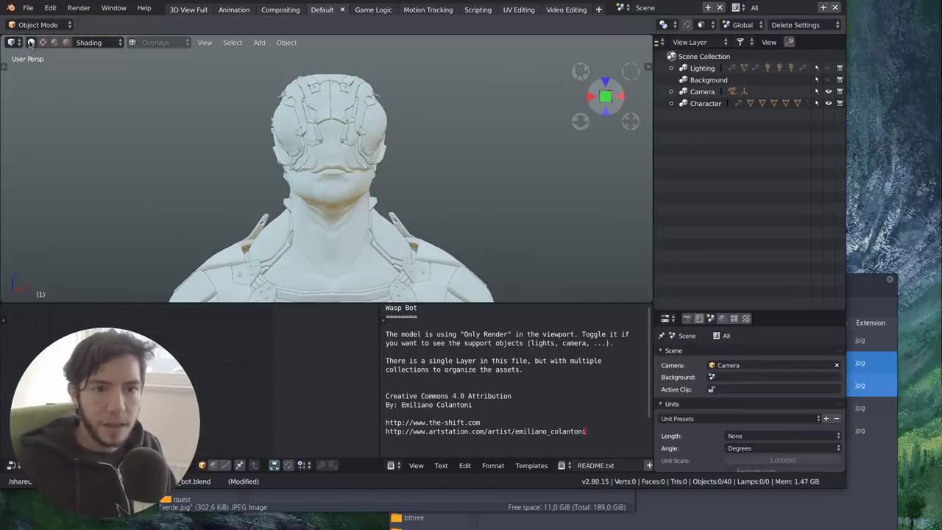
left_click(106, 43)
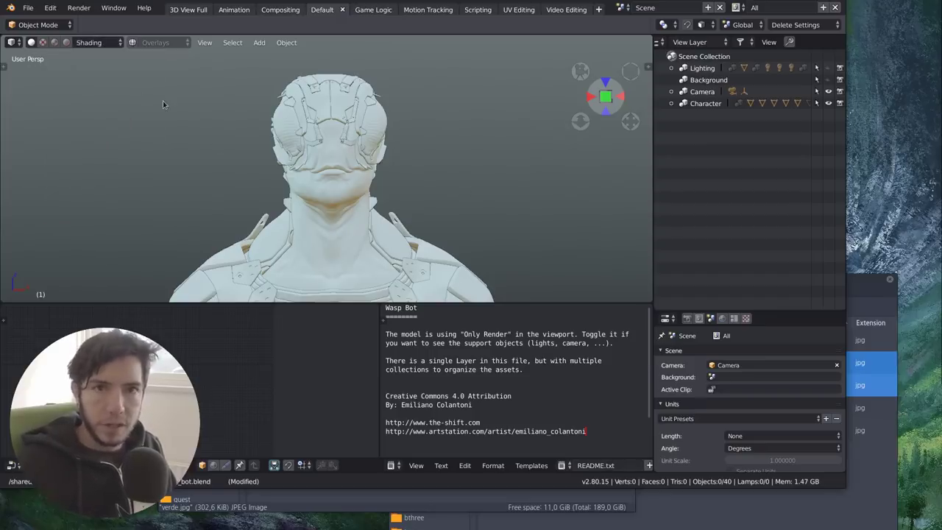
left_click(109, 42)
mouse_move(95, 161)
left_mouse_down()
mouse_move(144, 161)
mouse_move(119, 155)
left_mouse_up()
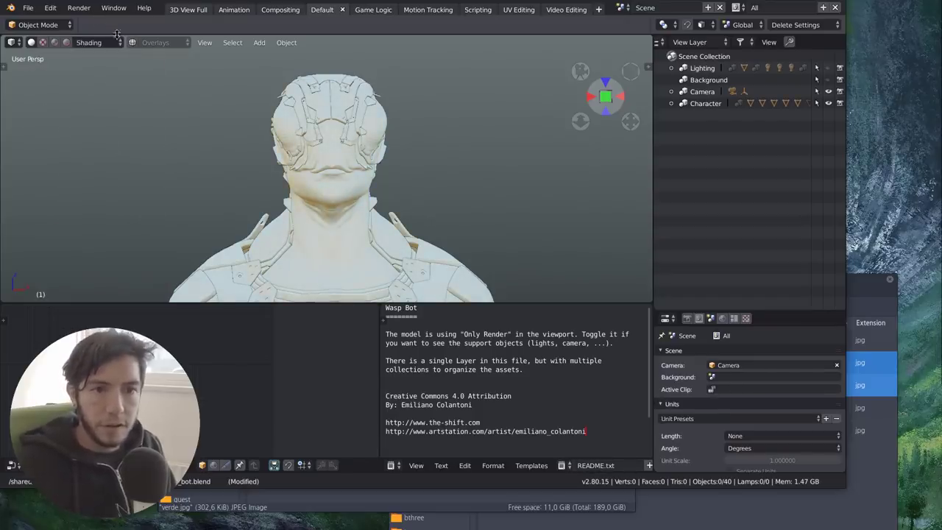
left_click(100, 44)
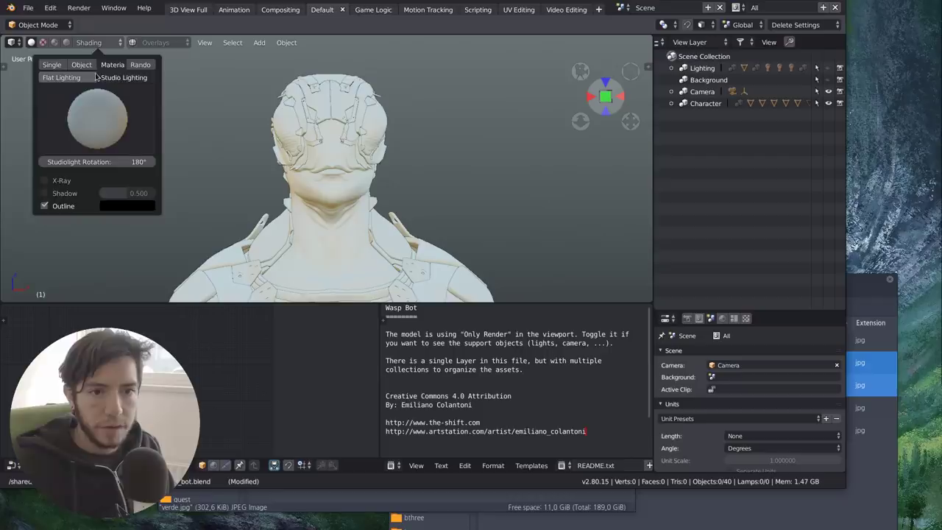
Step: Return the viewport to the LookDev HDRI preview and orbit around the wasp bot
left_click(53, 42)
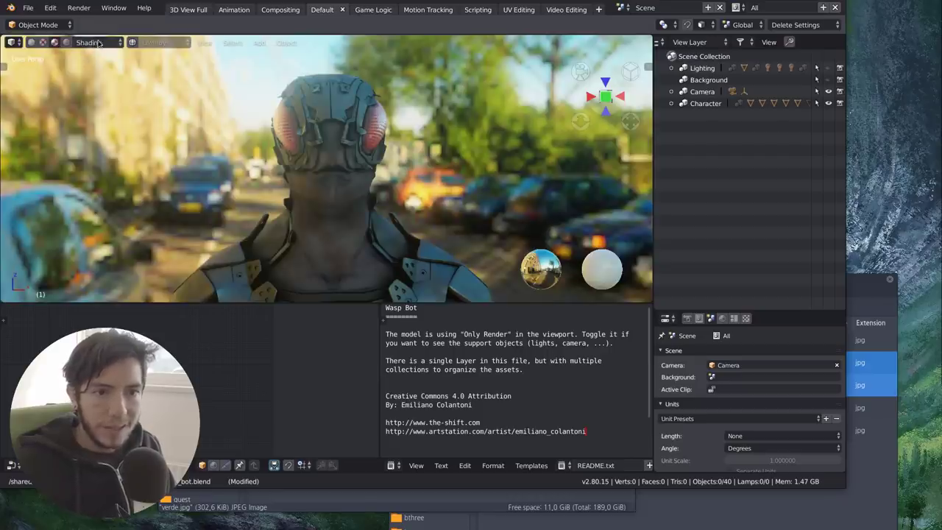
middle_click_drag(315, 208, 354, 212)
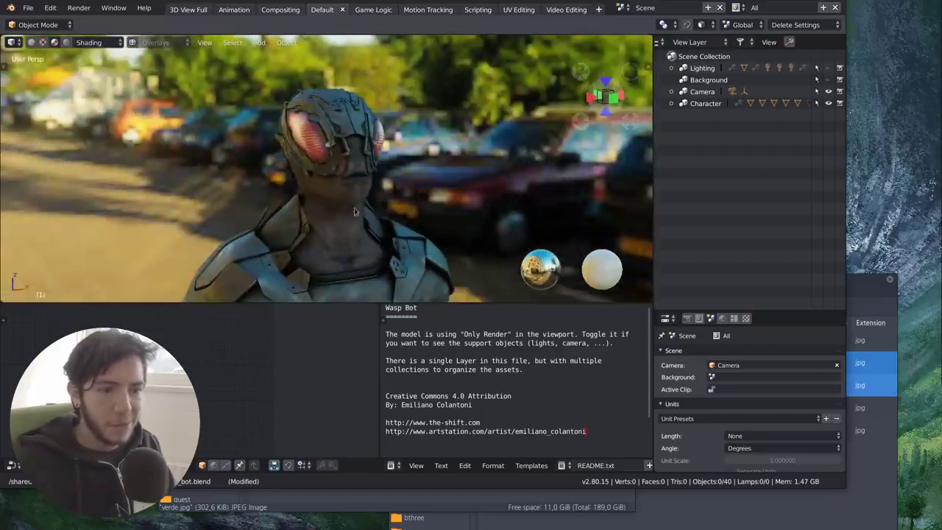
scroll(354, 217, "down", 2)
scroll(272, 155, "up", 3)
Step: Expand Lighting > Mesh Lights, select Mesh_light, and reopen the HDRI thumbnails
left_click(87, 43)
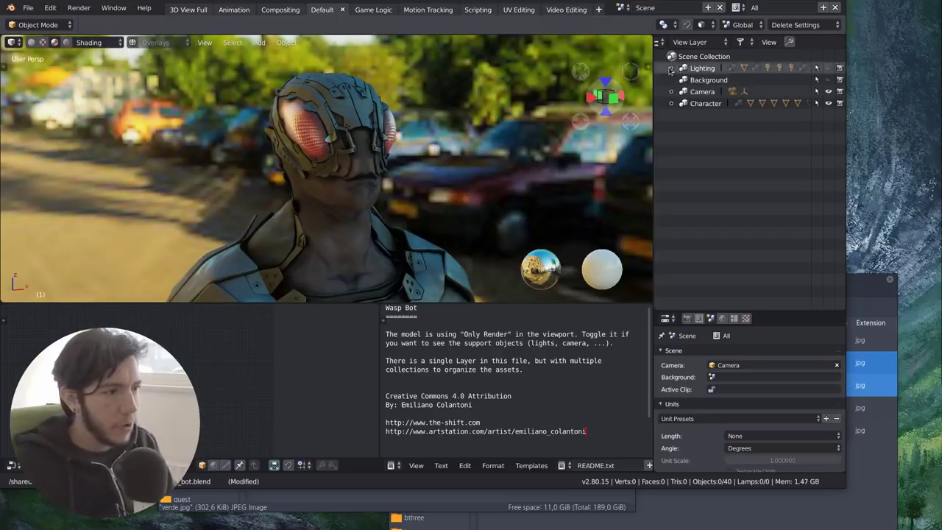
left_click(671, 68)
left_click(684, 80)
left_click(729, 91)
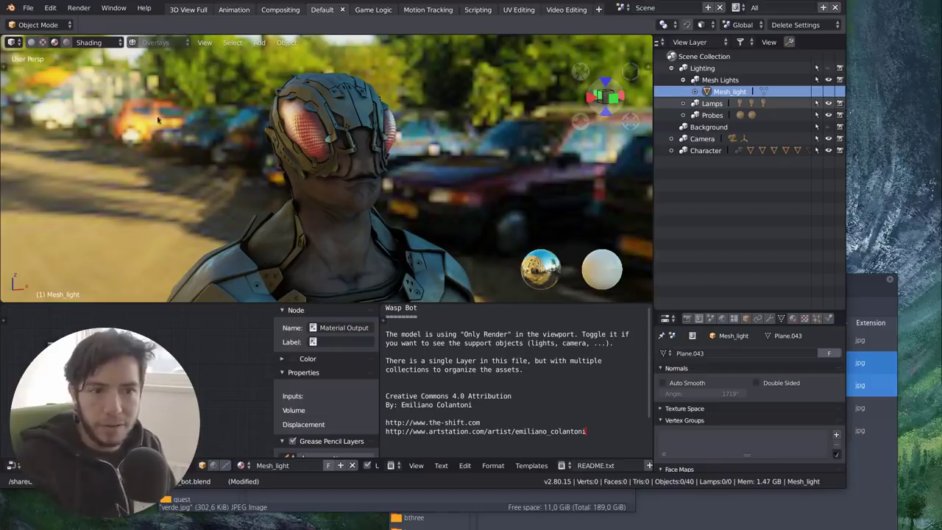
left_click(100, 44)
left_click(110, 100)
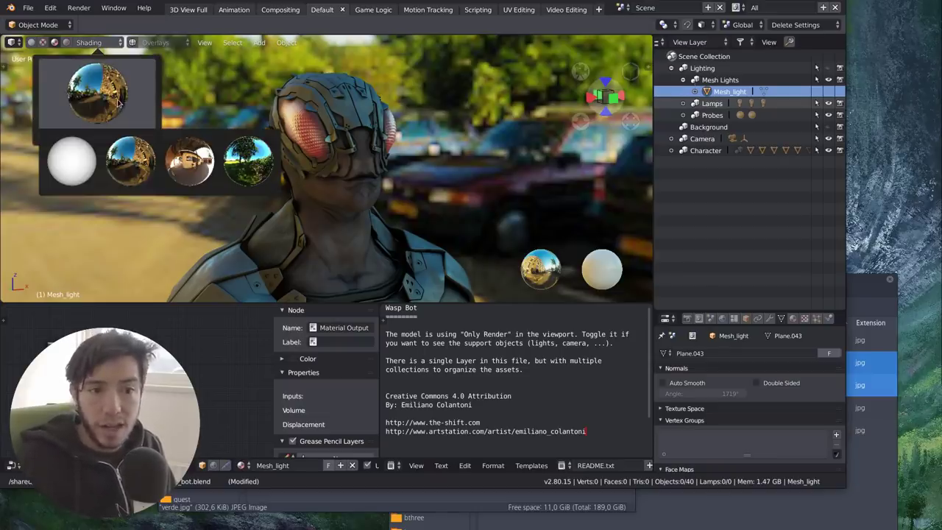